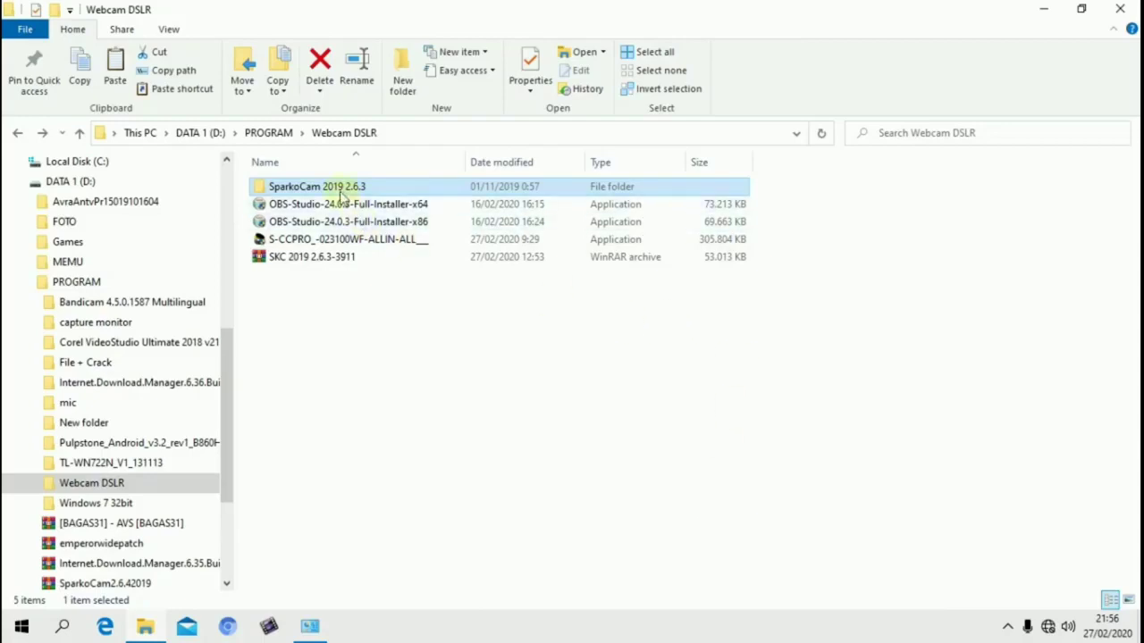
Install SparkoCam from the setup in the SparkoCam 2019 2.6.3 folder, accepting the license agreement and starting the program on finish
double_click(340, 190)
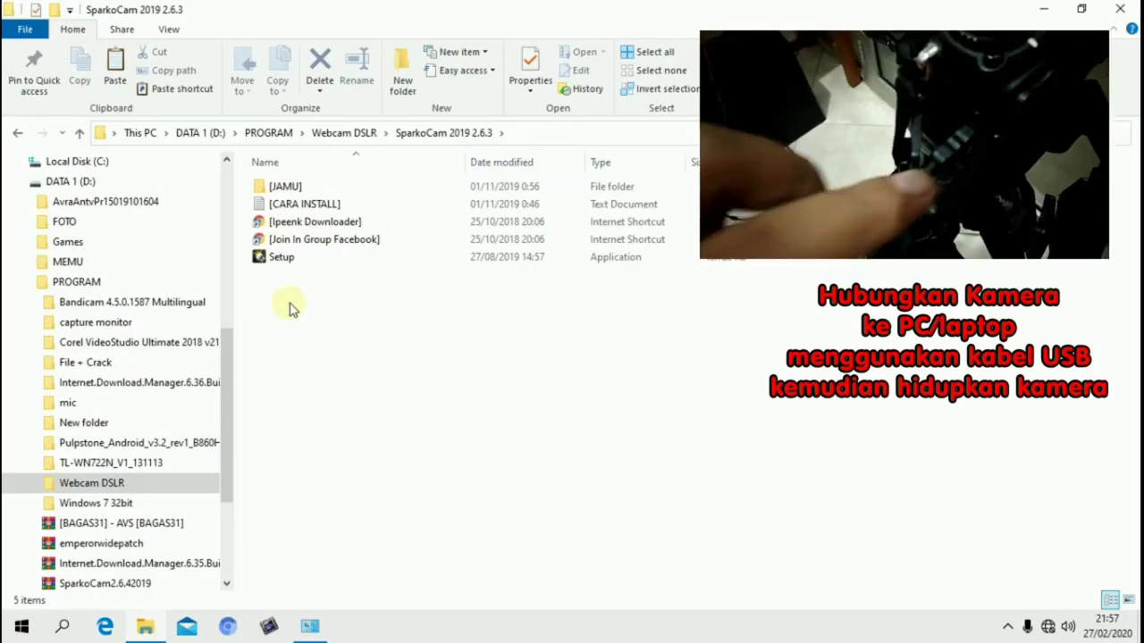
double_click(293, 261)
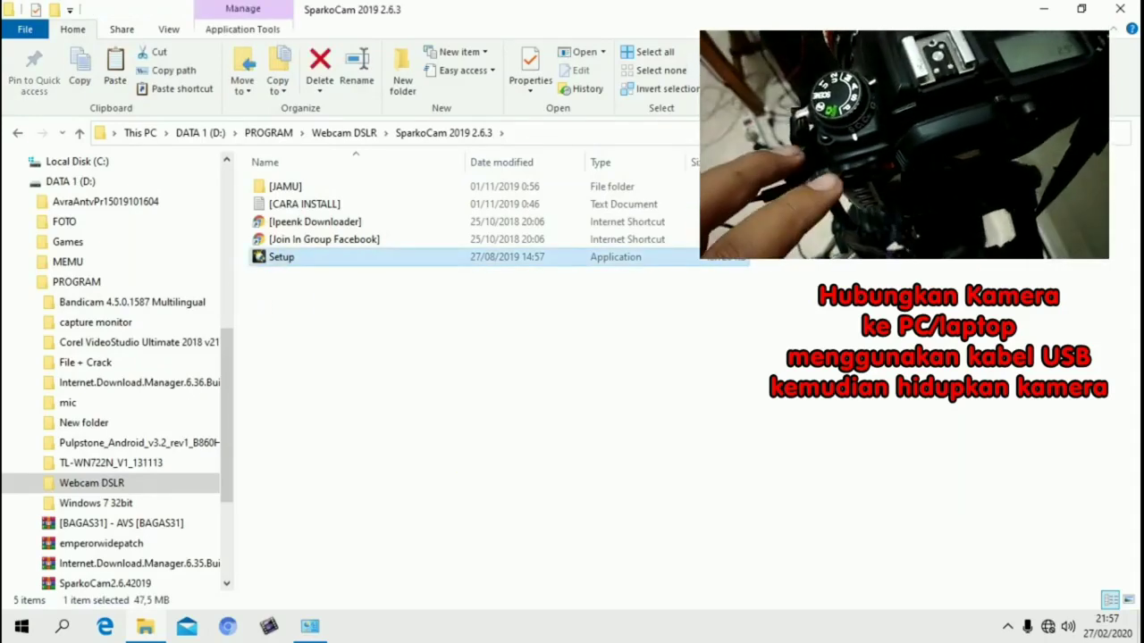
click(661, 448)
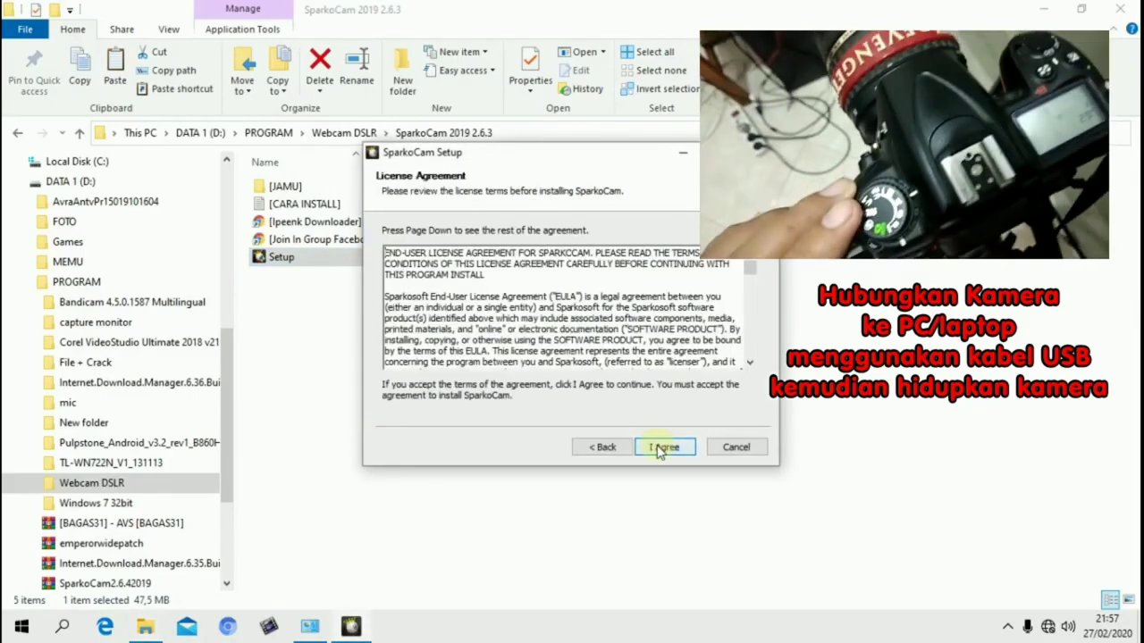
click(661, 447)
click(661, 447)
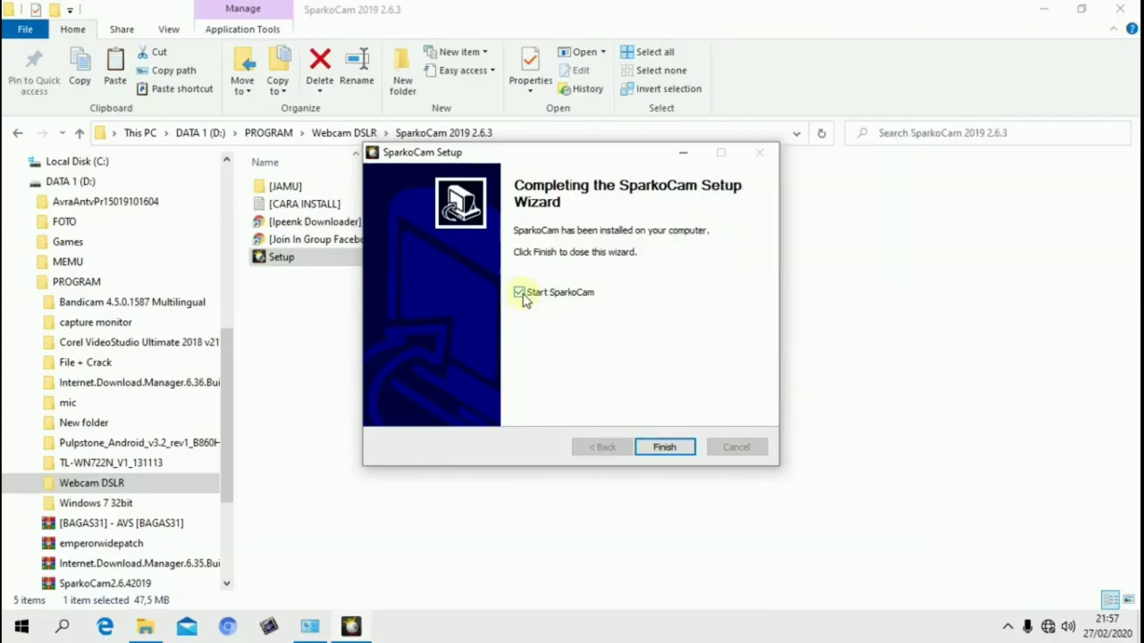
click(686, 448)
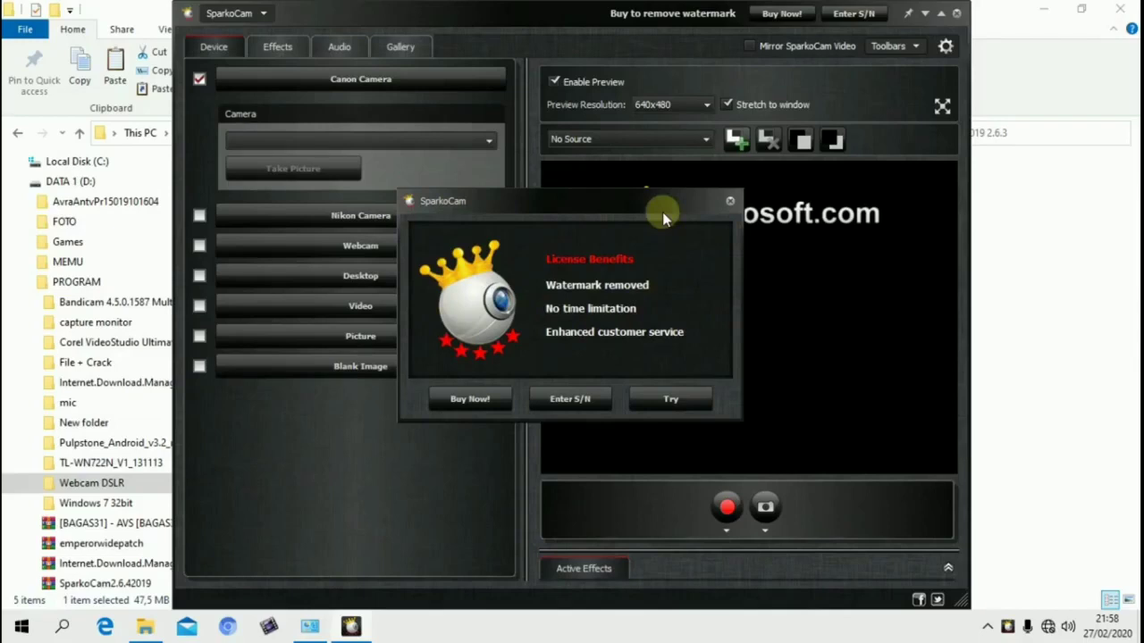
Continue with the trial version of SparkoCam and enable Nikon Camera as the video device
click(654, 394)
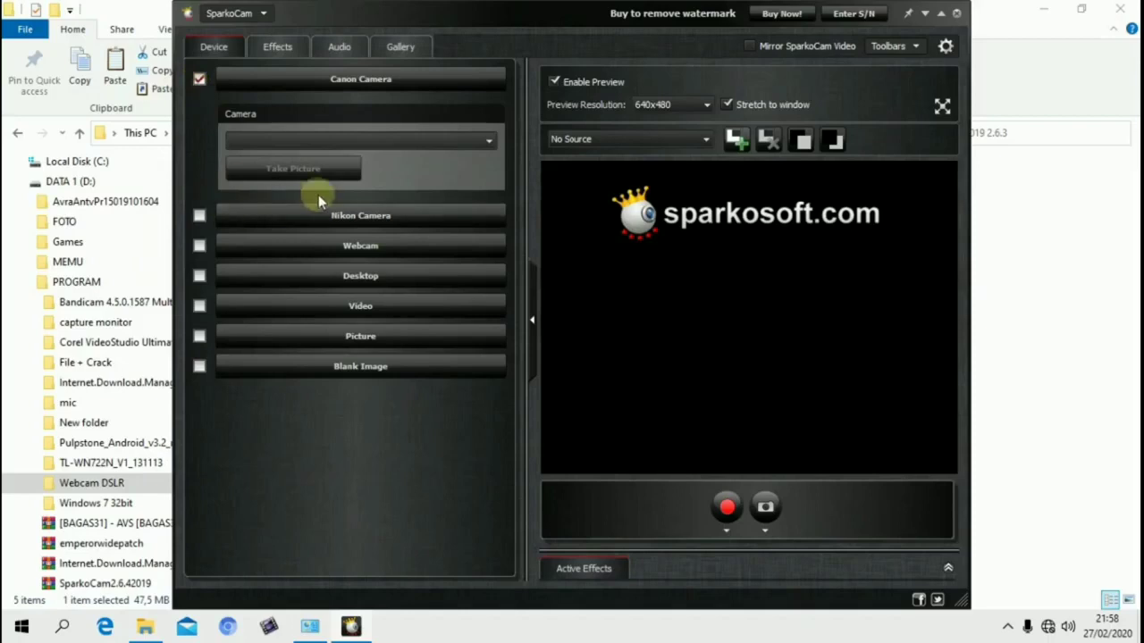
click(200, 217)
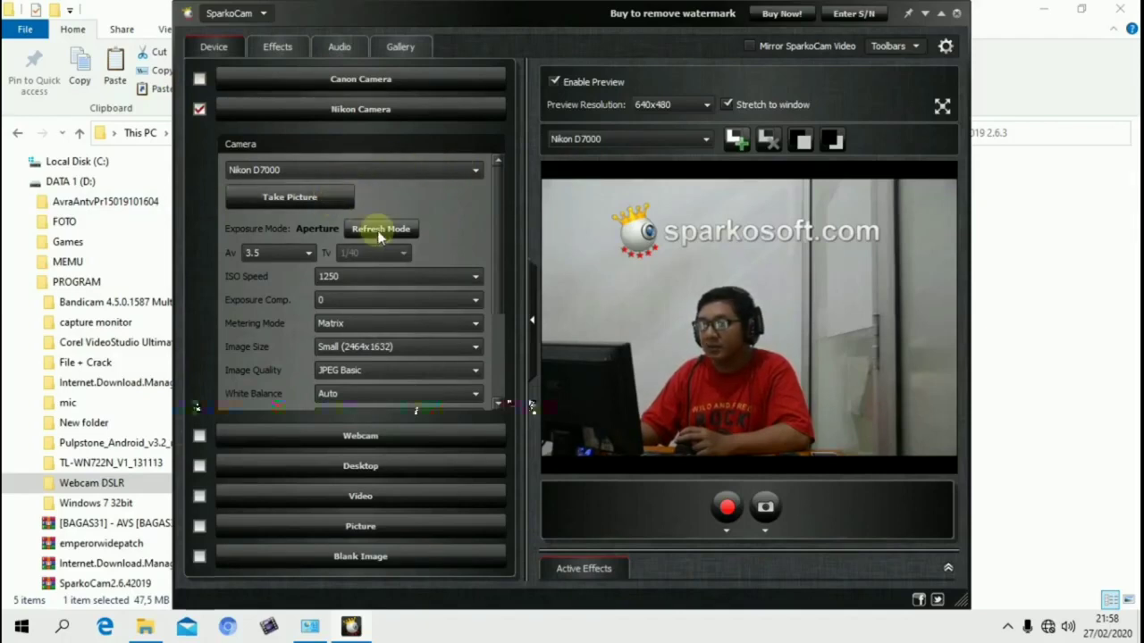
scroll(396, 304, down, 3)
scroll(396, 304, up, 1)
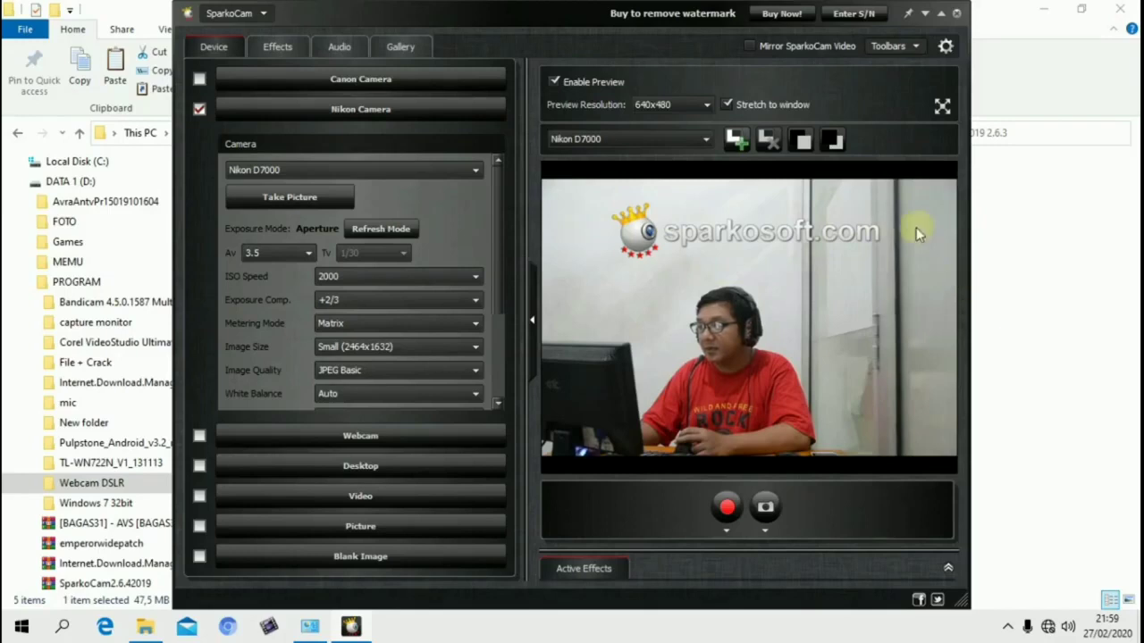
Run Live View Auto Focus on the connected Nikon D7000
scroll(501, 250, down, 3)
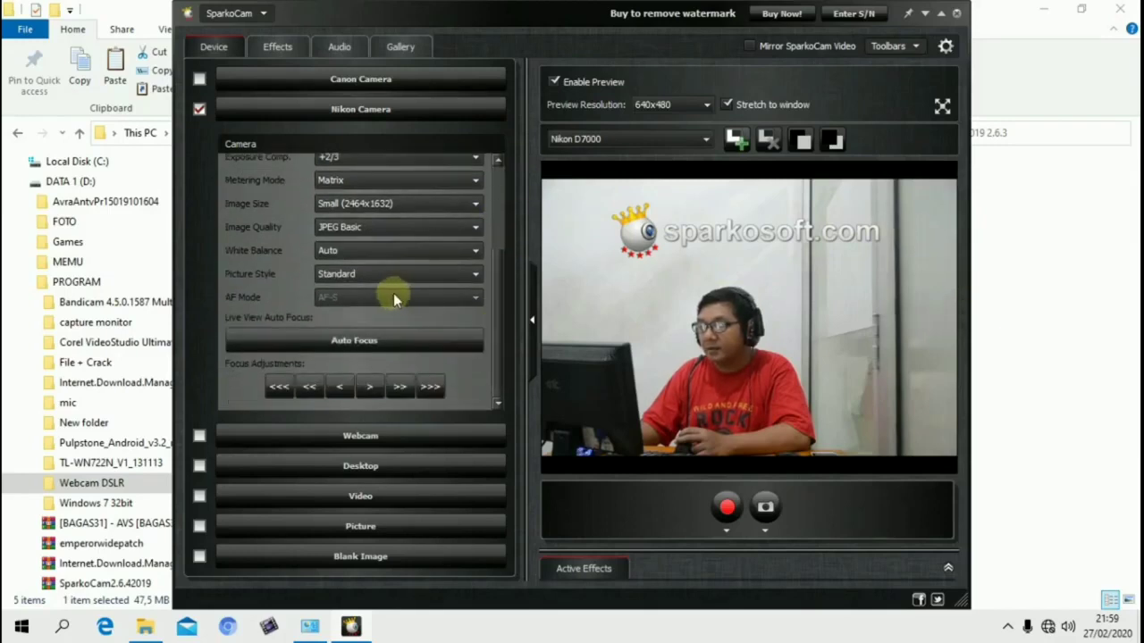
mouse_move(493, 285)
mouse_down()
mouse_move(492, 215)
mouse_move(503, 295)
mouse_up()
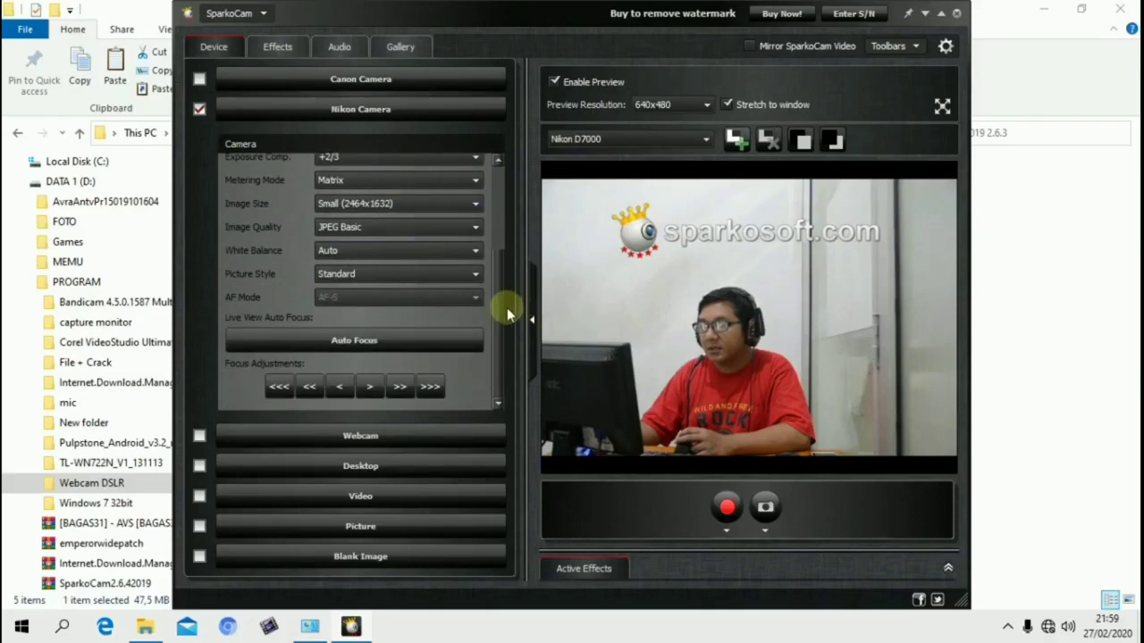
click(377, 341)
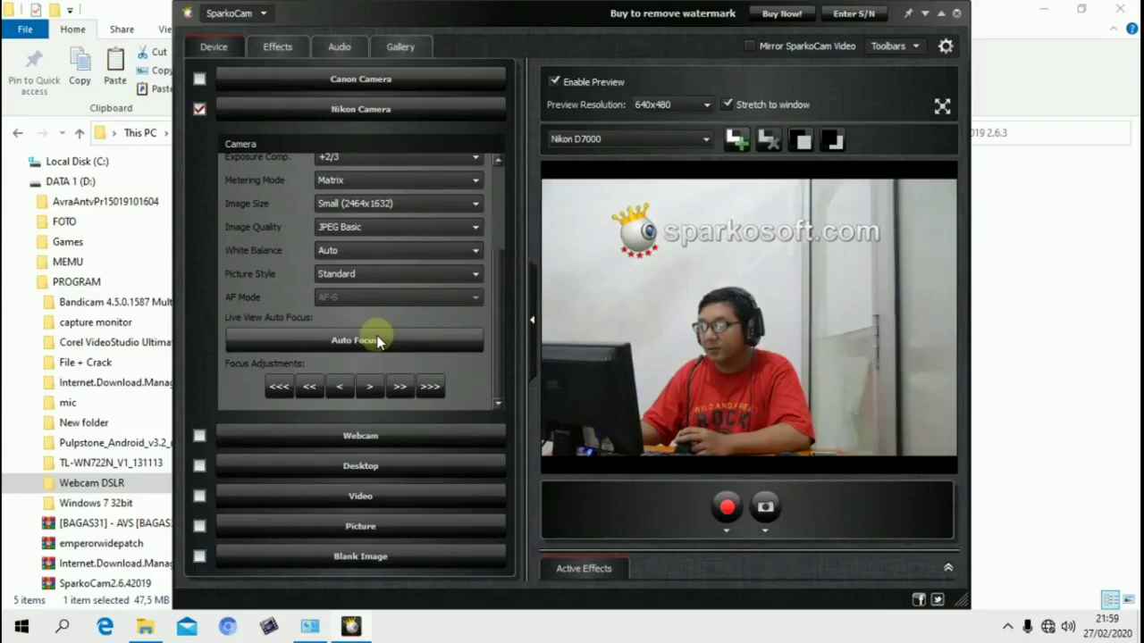
click(374, 343)
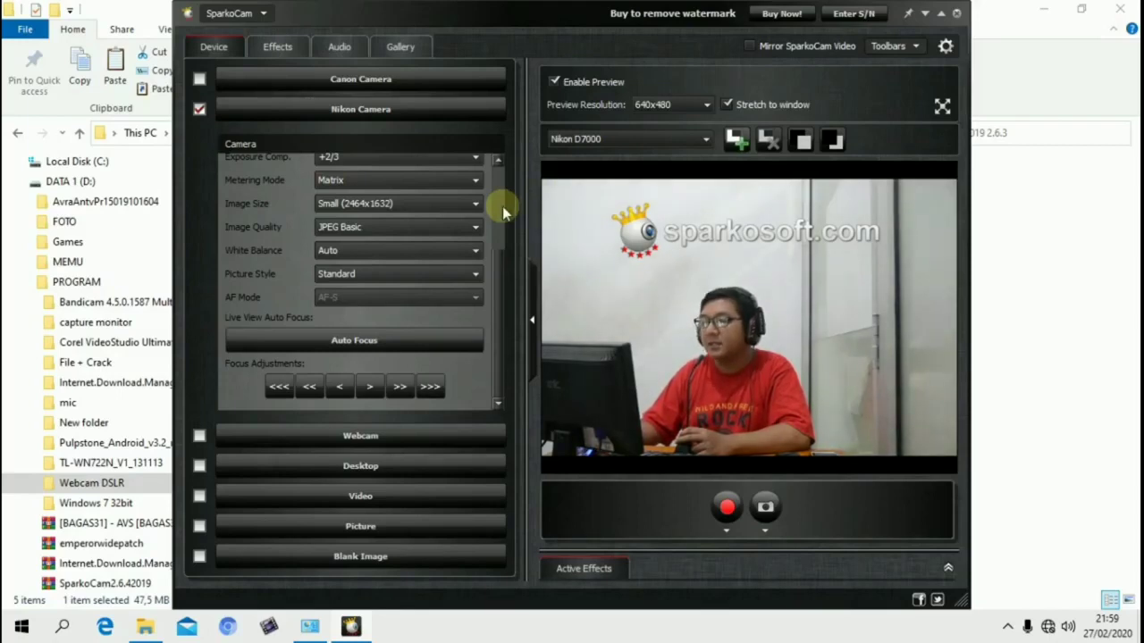
scroll(502, 207, up, 3)
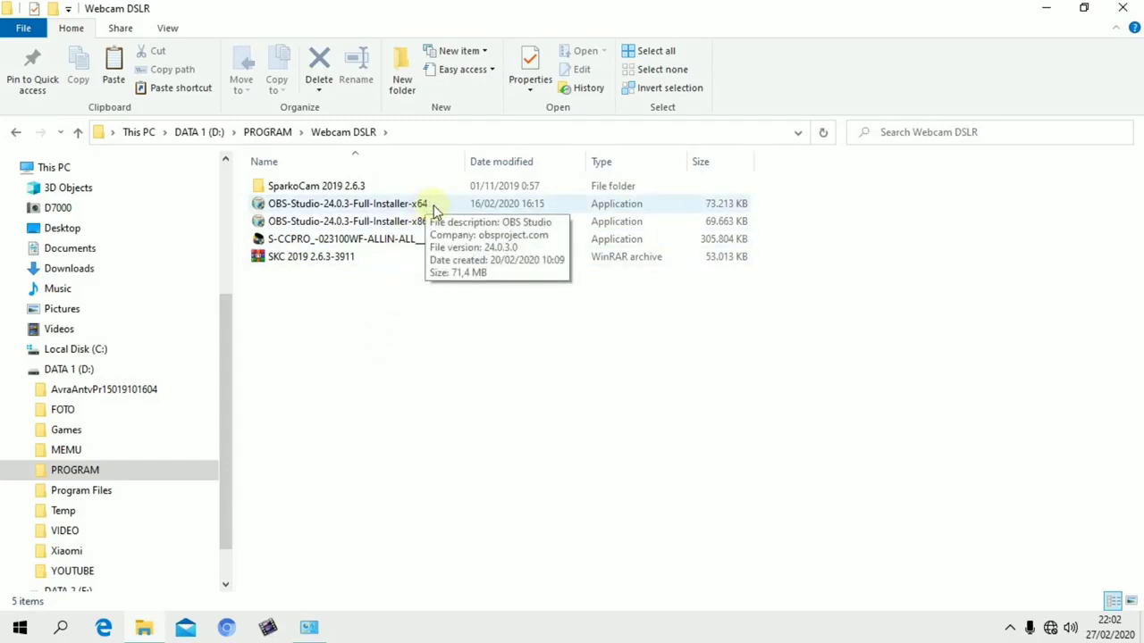
Install OBS Studio 24.0.3 with the x64 full installer in the Webcam DSLR folder and launch it on finish
double_click(380, 204)
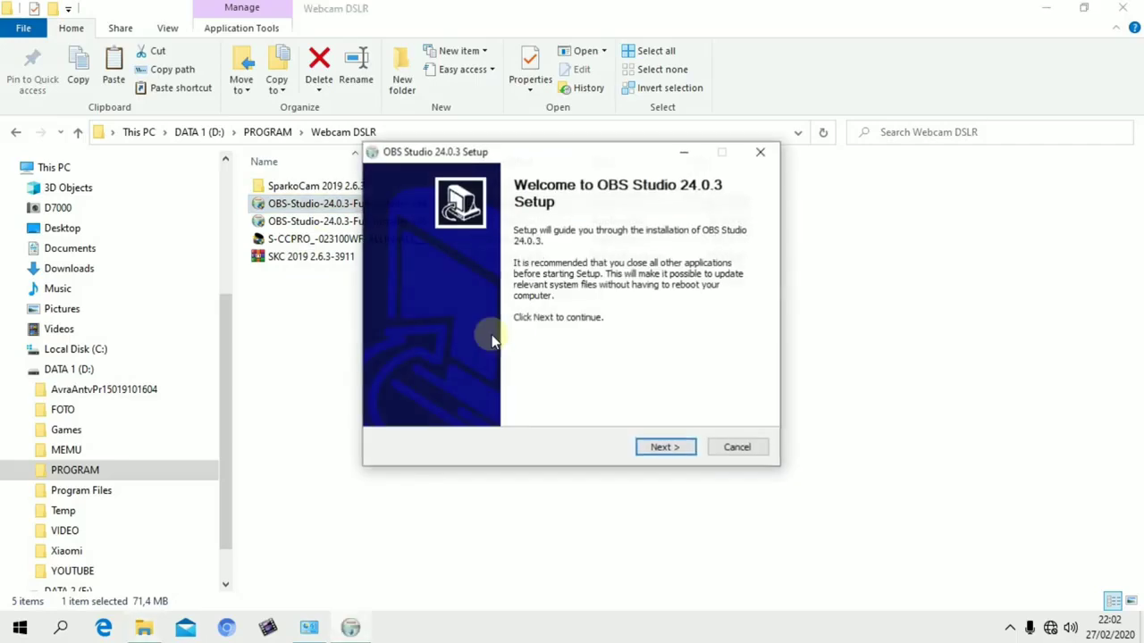
click(645, 450)
click(666, 455)
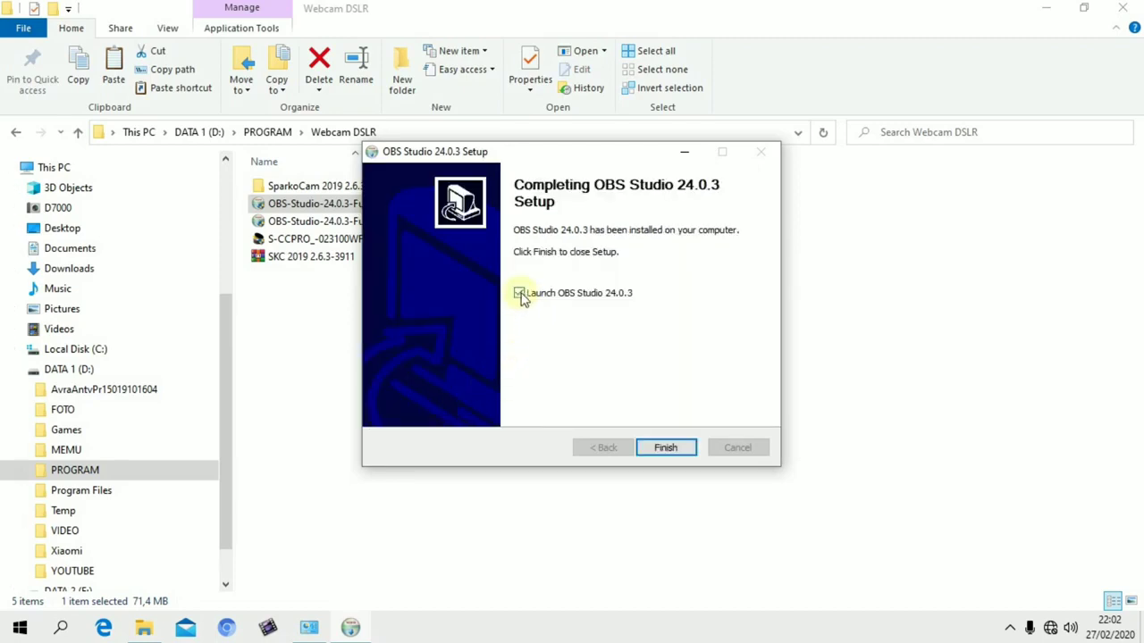
click(665, 448)
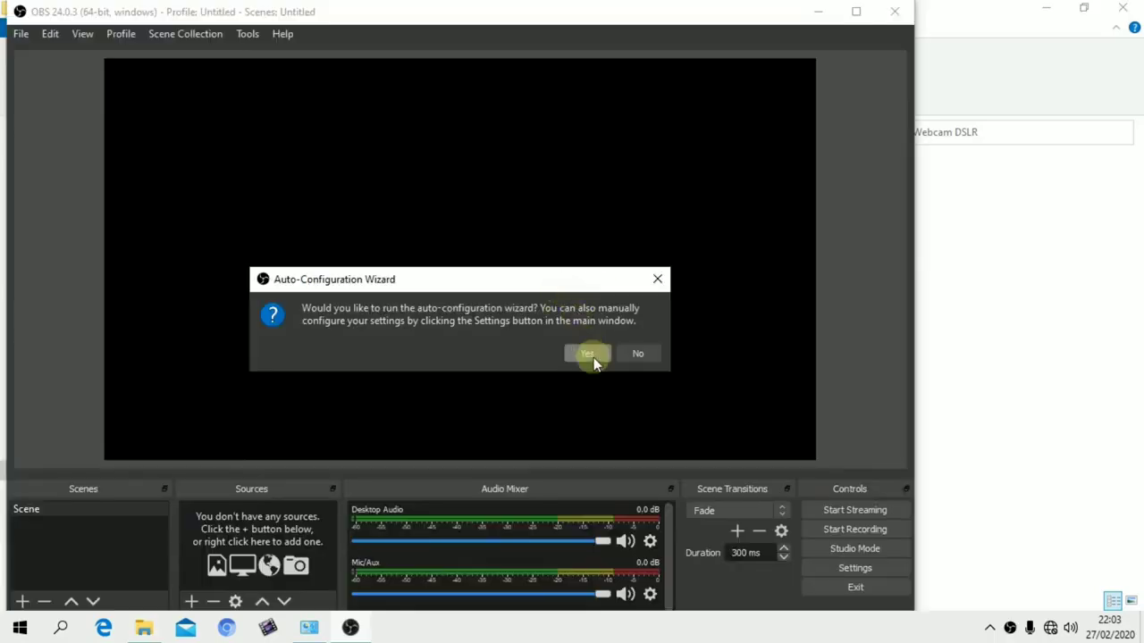
Run the auto-configuration wizard optimized just for recording, without streaming, and apply the suggested settings
click(589, 355)
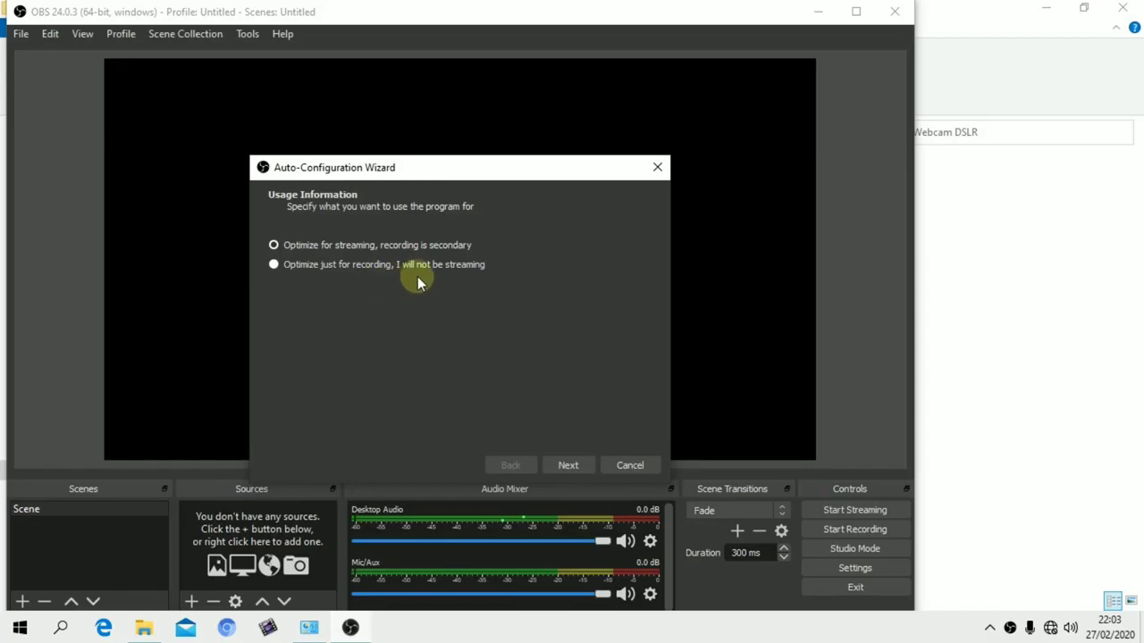
click(319, 268)
click(570, 465)
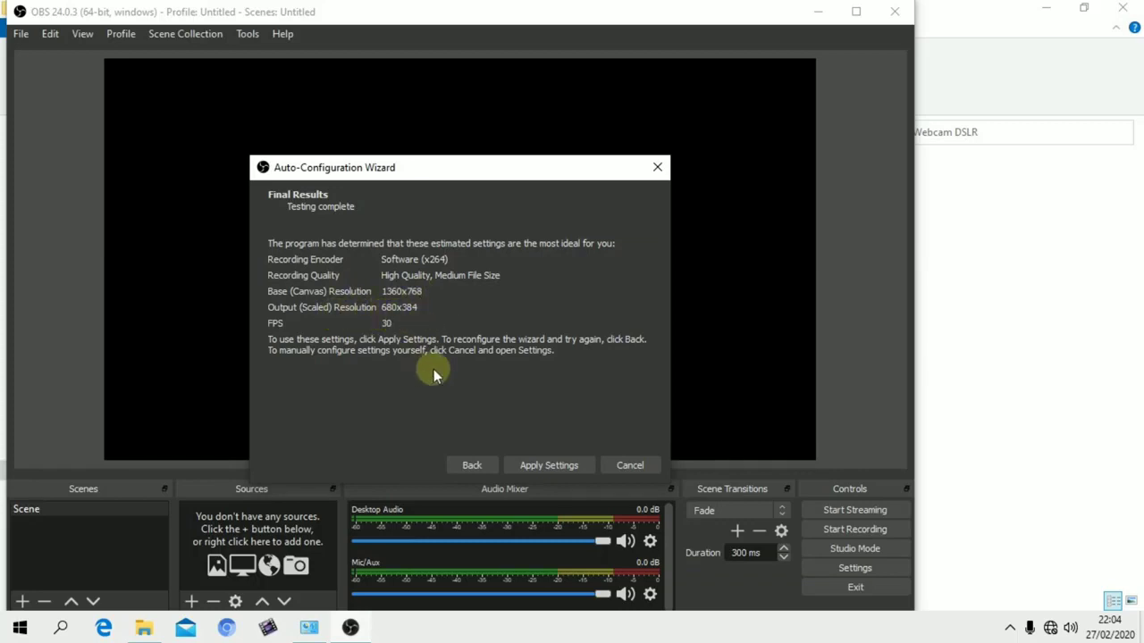
click(536, 466)
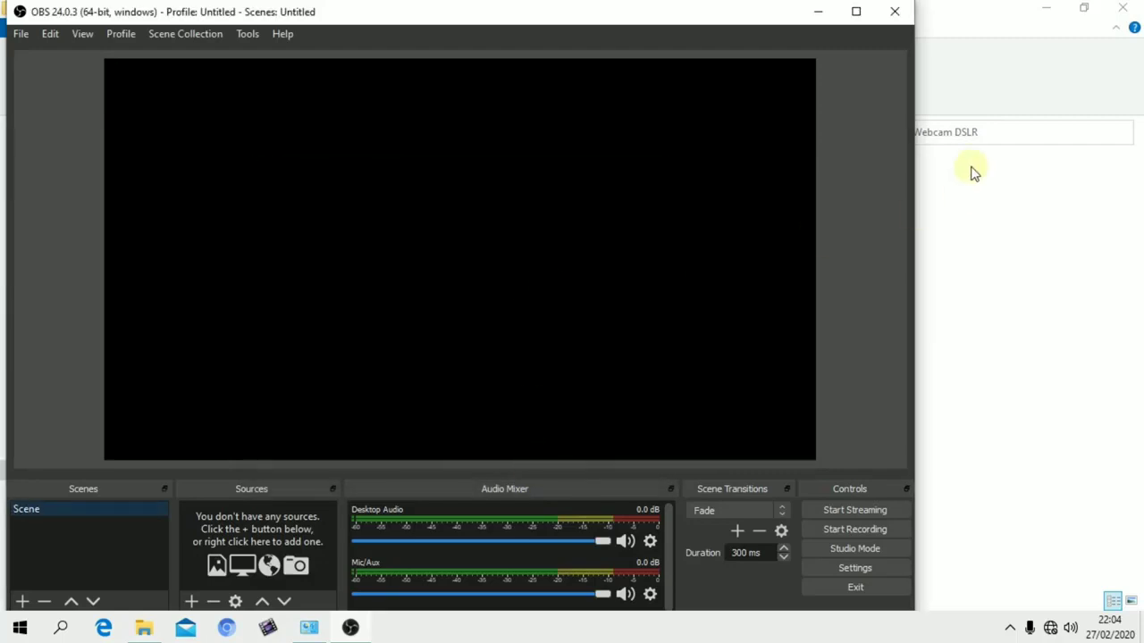
Minimize the Webcam DSLR folder window behind OBS and maximize the OBS window
click(1043, 10)
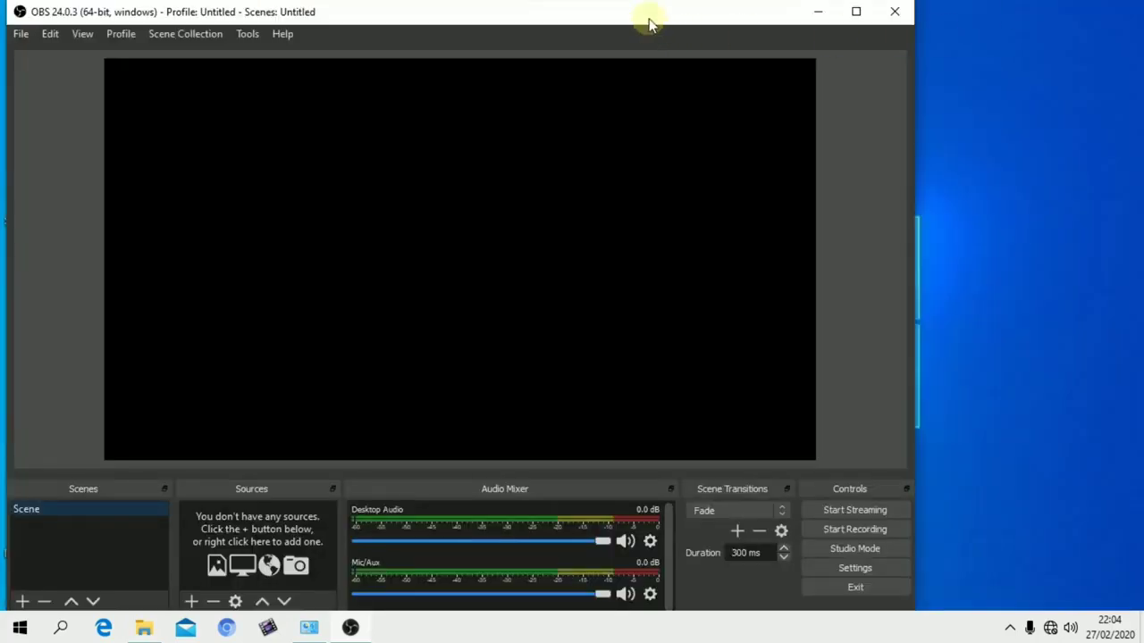
drag(649, 24, 783, 16)
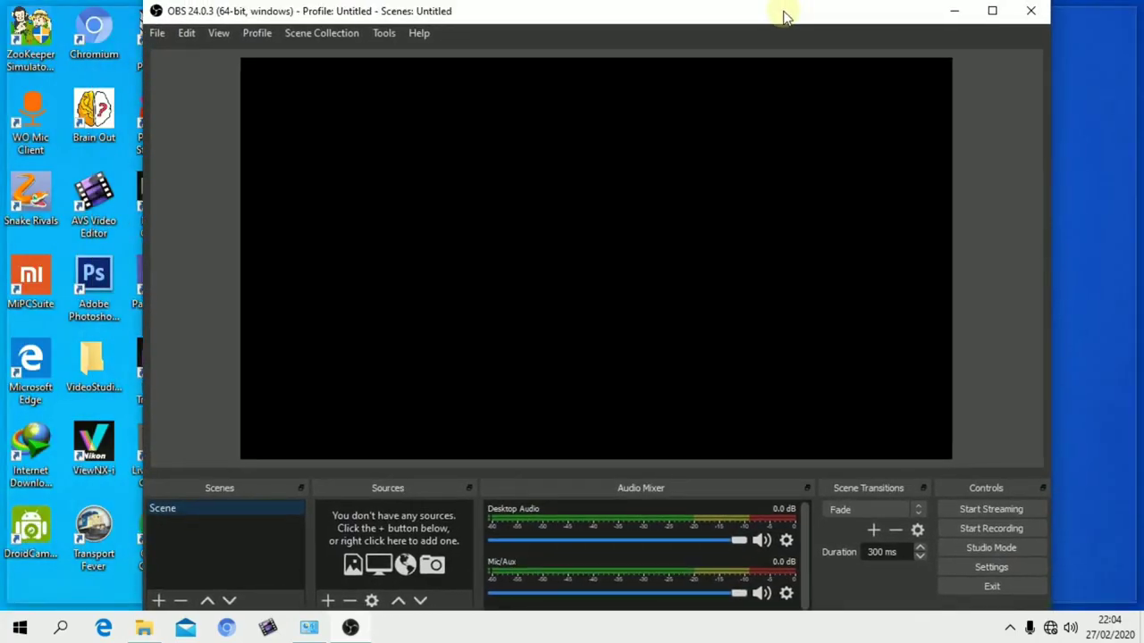
click(991, 11)
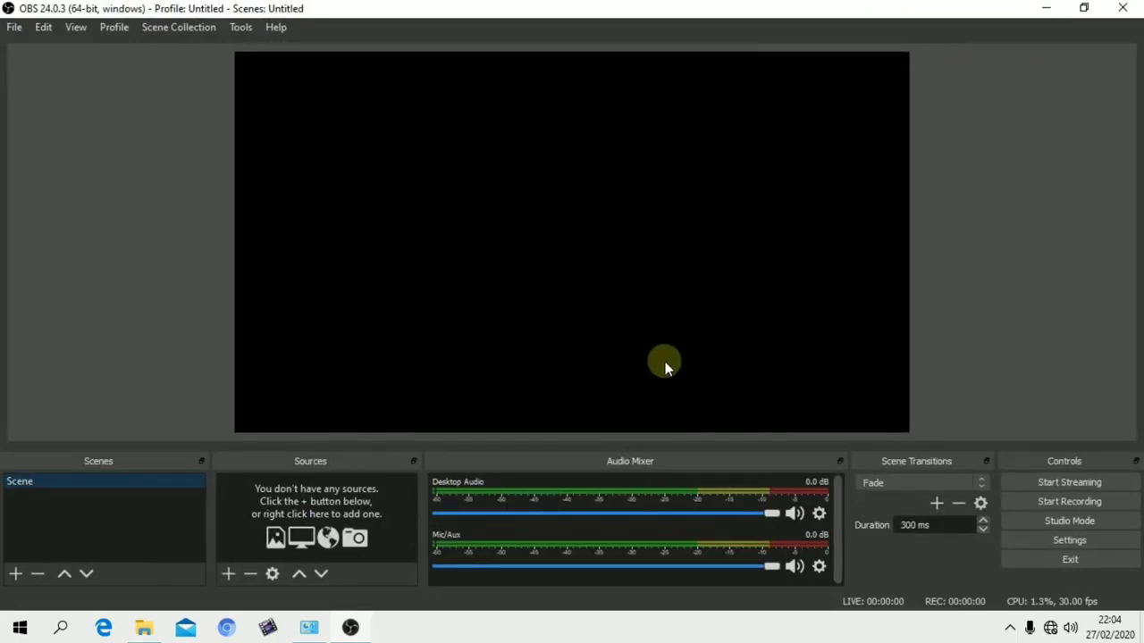
click(1010, 627)
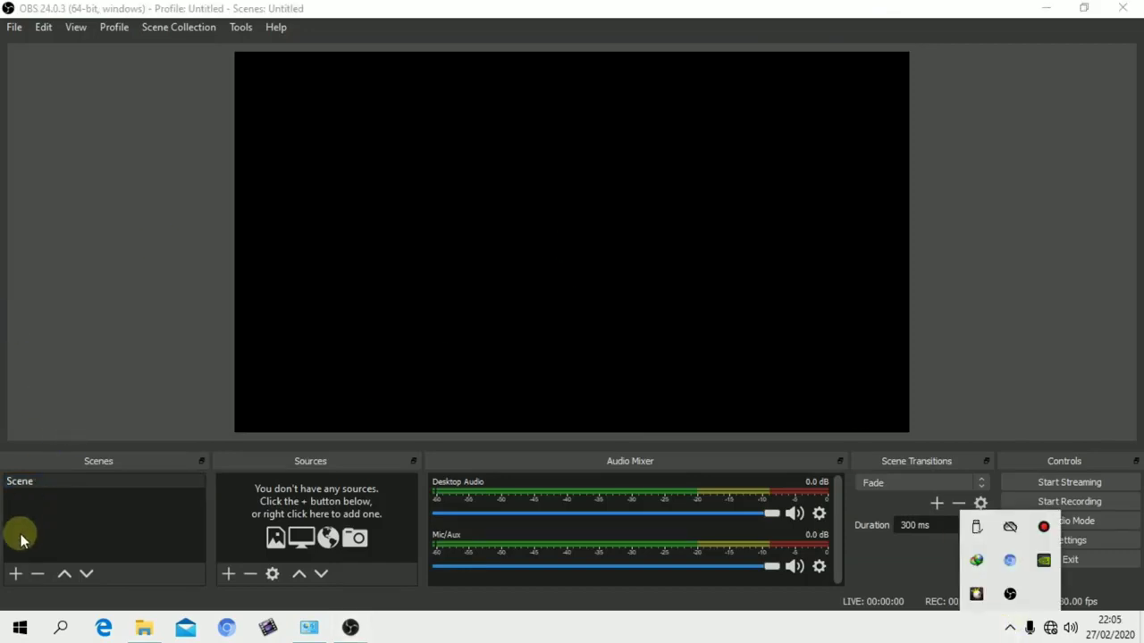
Add a new scene named IT OTODIDAK
click(16, 575)
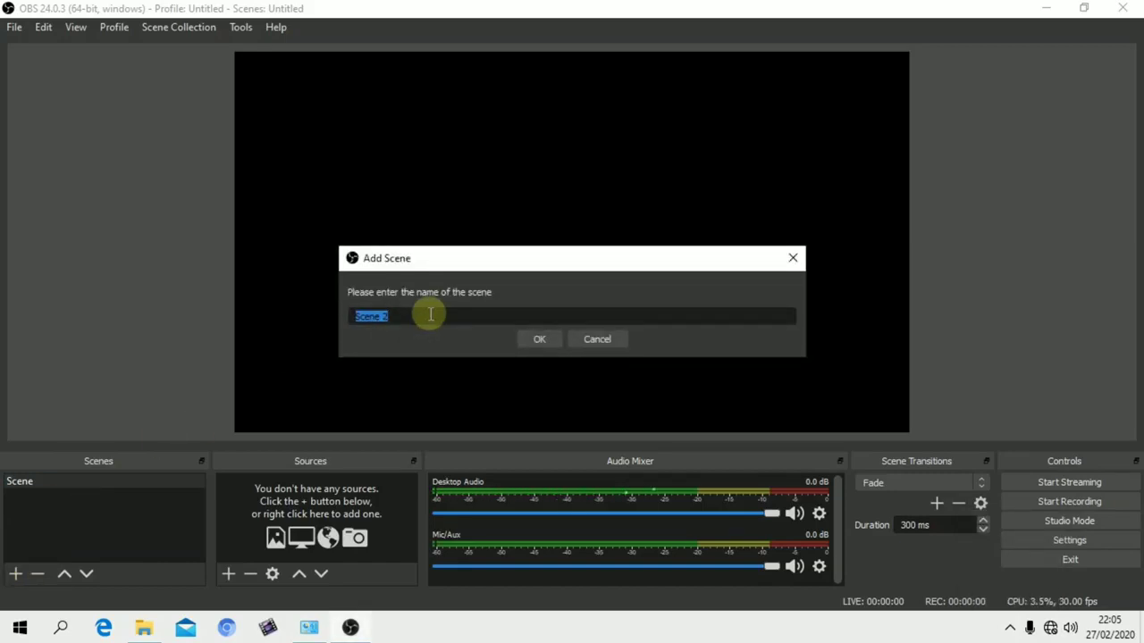
text(1)
text(T OTODIDAK)
click(542, 339)
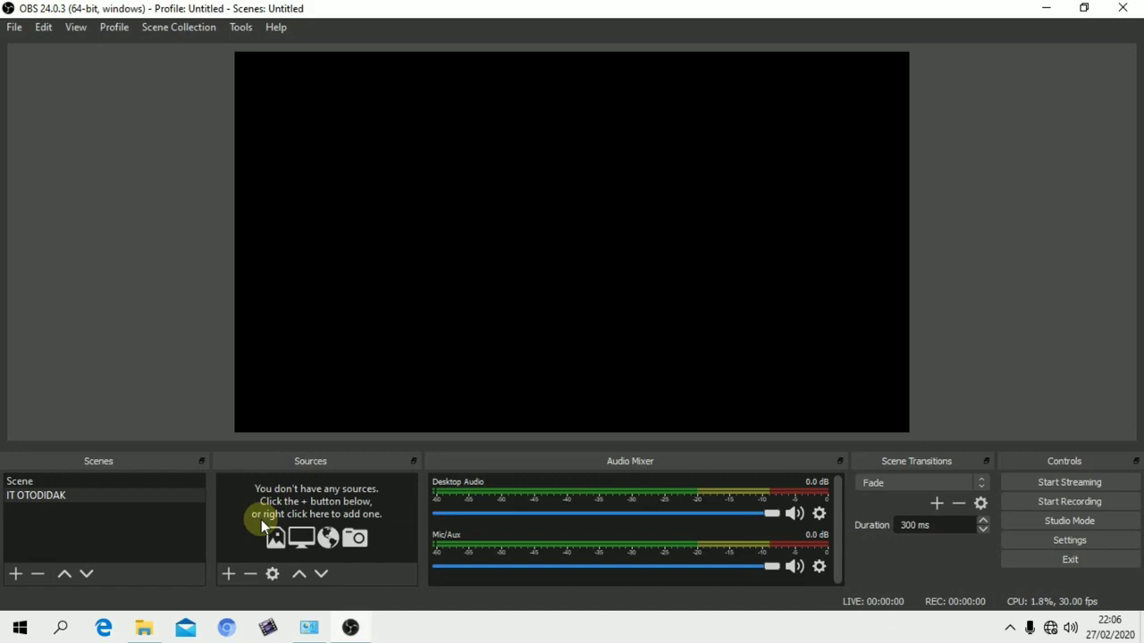
Add a new Audio Input Capture source to the IT OTODIDAK scene, using the device Microphone (High Definition Audio Device)
click(230, 576)
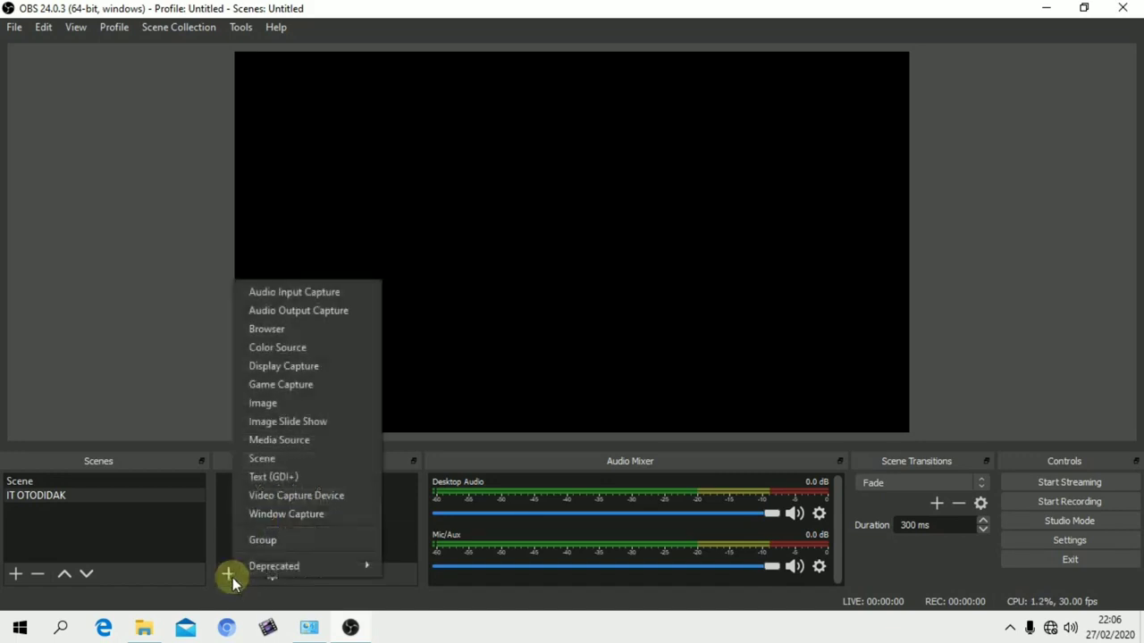
click(287, 291)
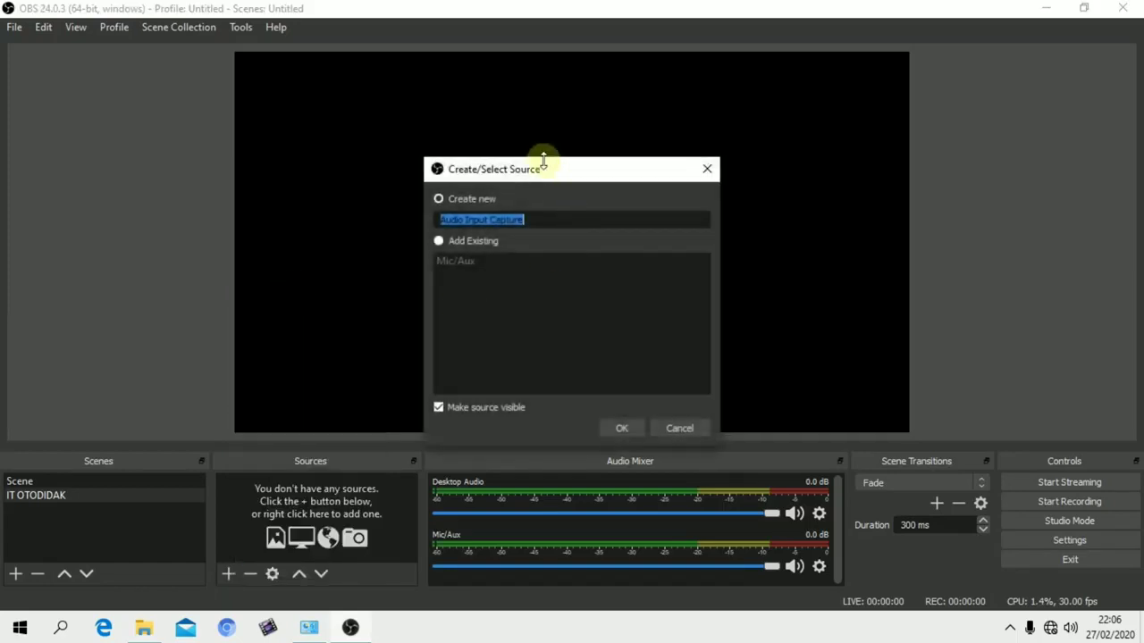
drag(538, 170, 470, 165)
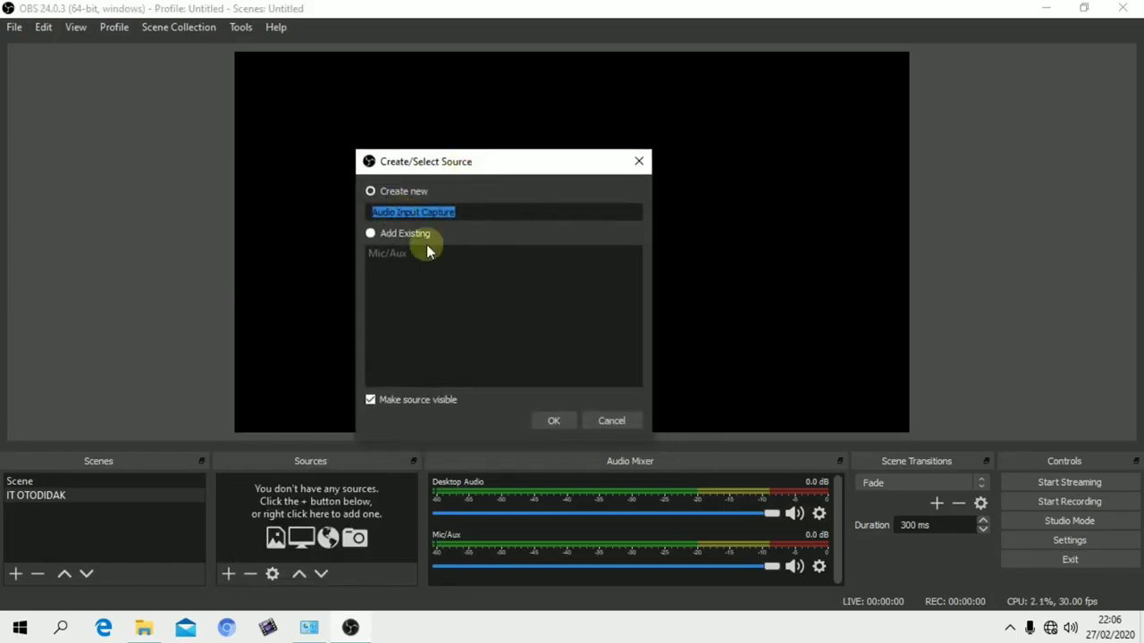
click(540, 420)
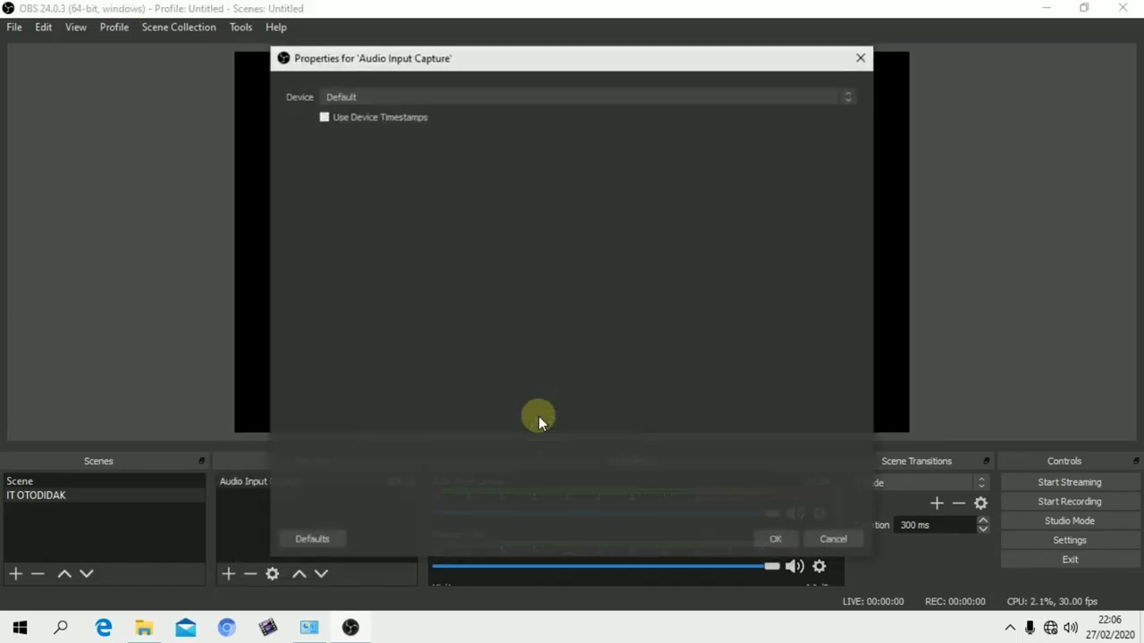
click(384, 97)
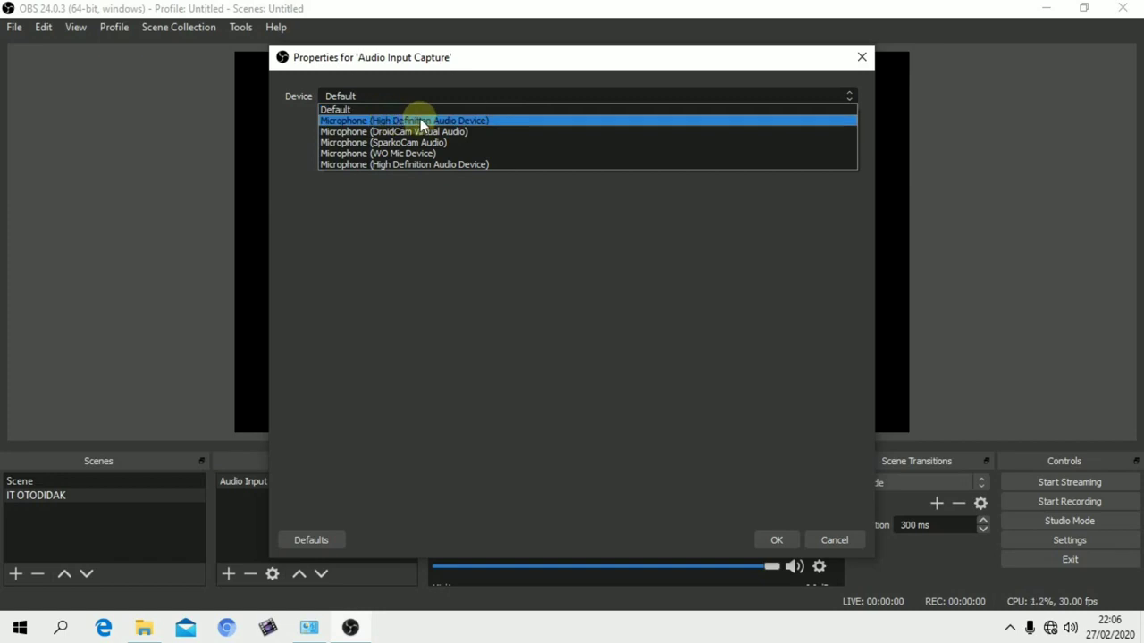
click(481, 120)
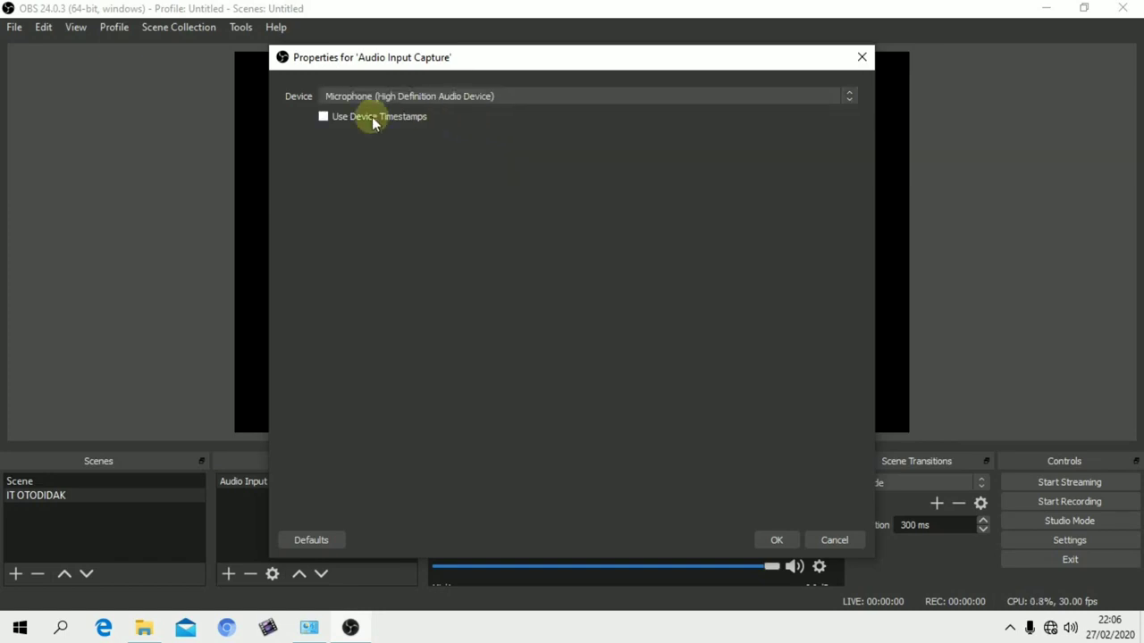
click(781, 541)
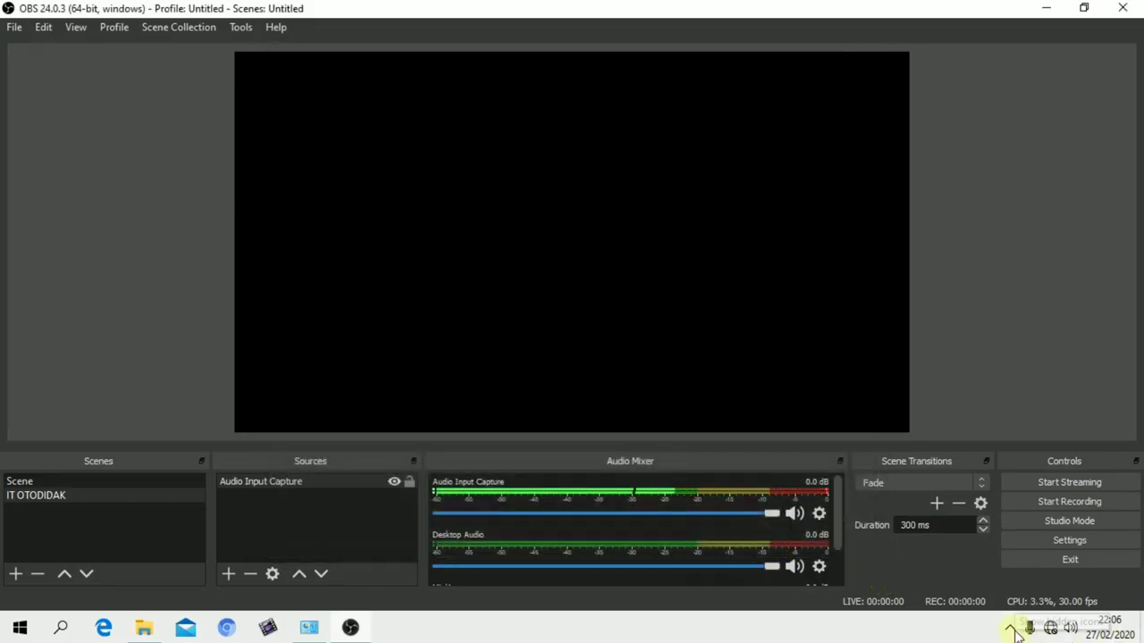
Add a new Display Capture source to the IT OTODIDAK scene, using Display 1: 1360x768 with cursor capture on
click(230, 576)
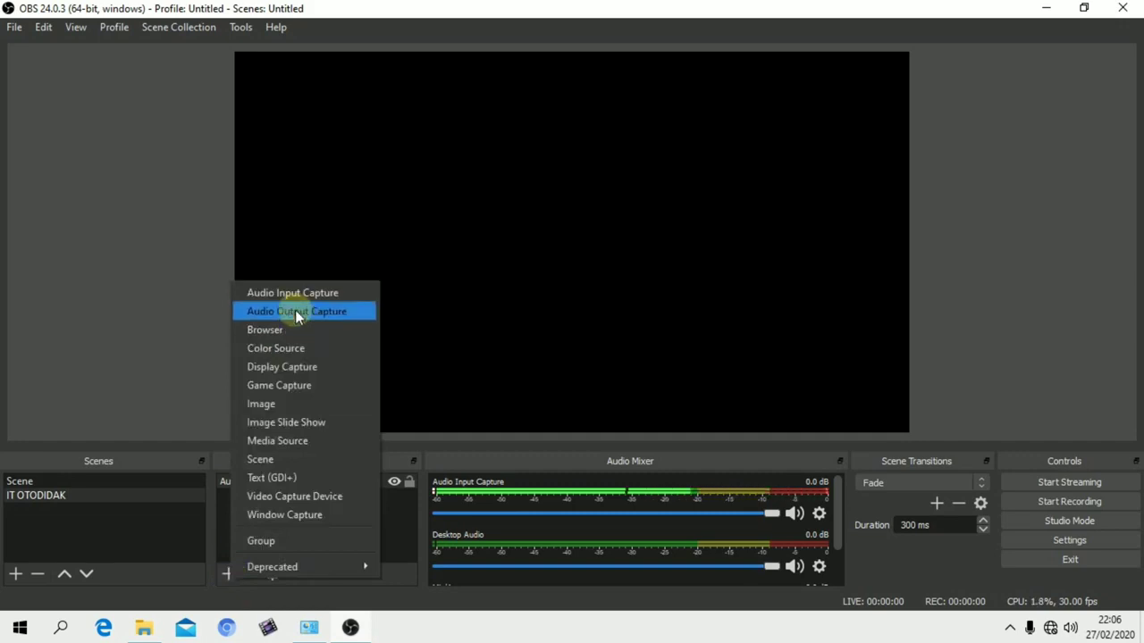
click(317, 376)
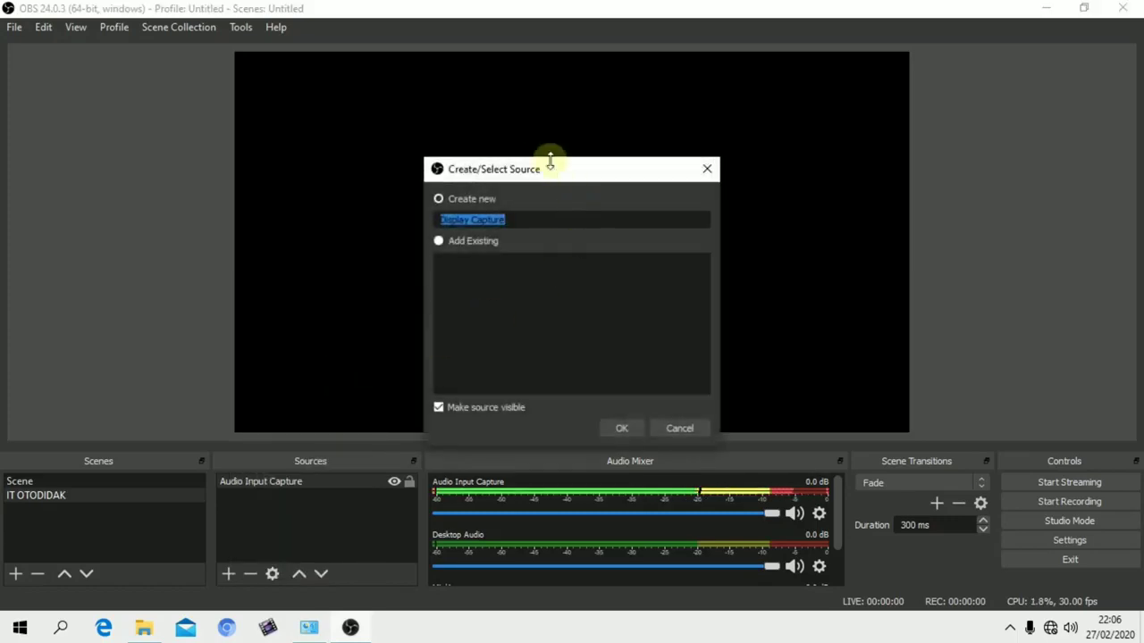
drag(510, 173, 433, 96)
click(542, 356)
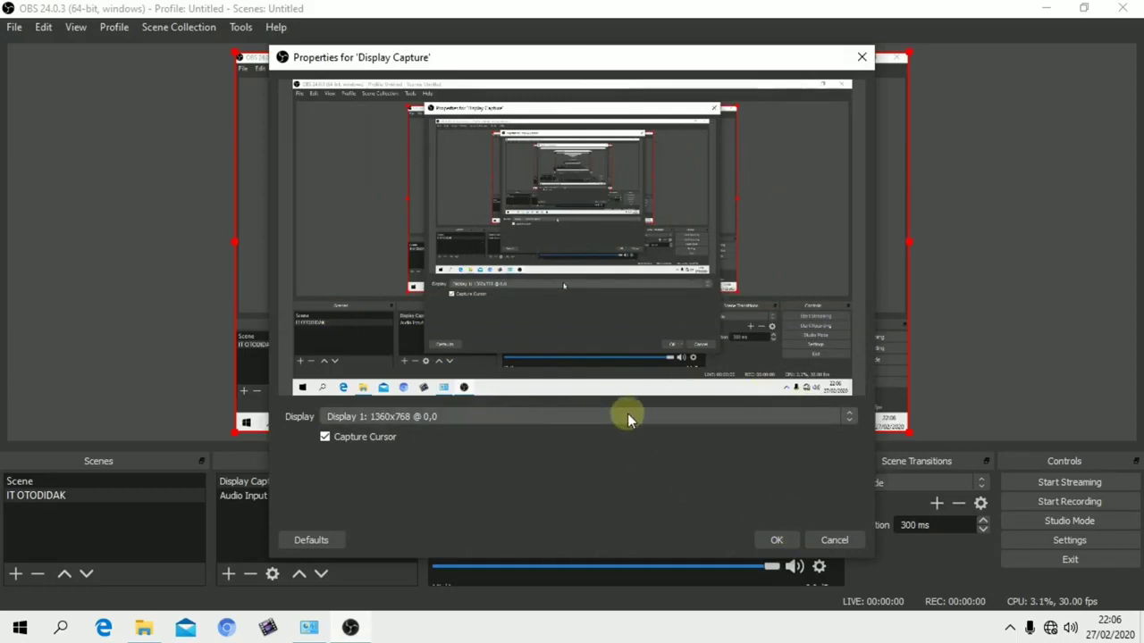
click(848, 418)
click(848, 422)
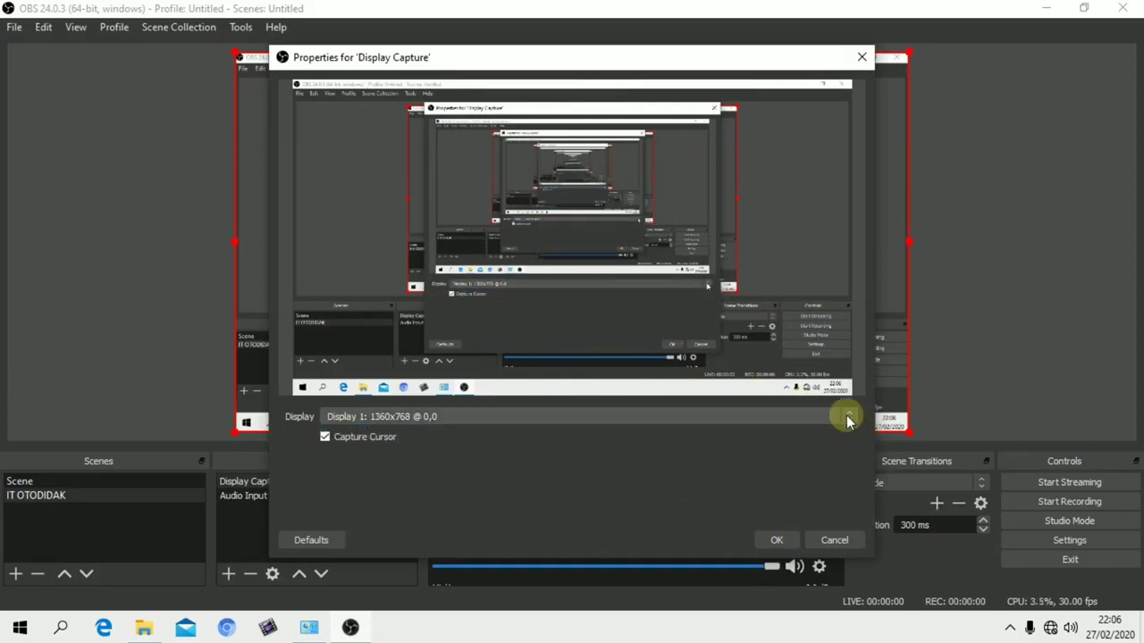
click(779, 538)
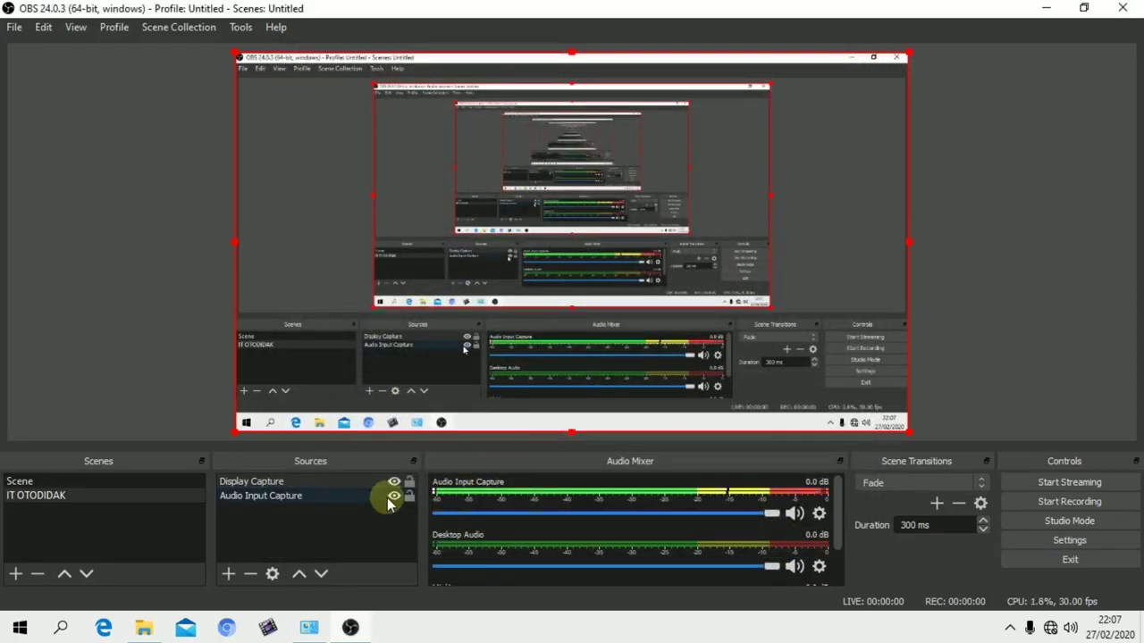
Launch SparkoCam from the desktop to start the Nikon D7000 feed, minimize it, and return to OBS
click(230, 575)
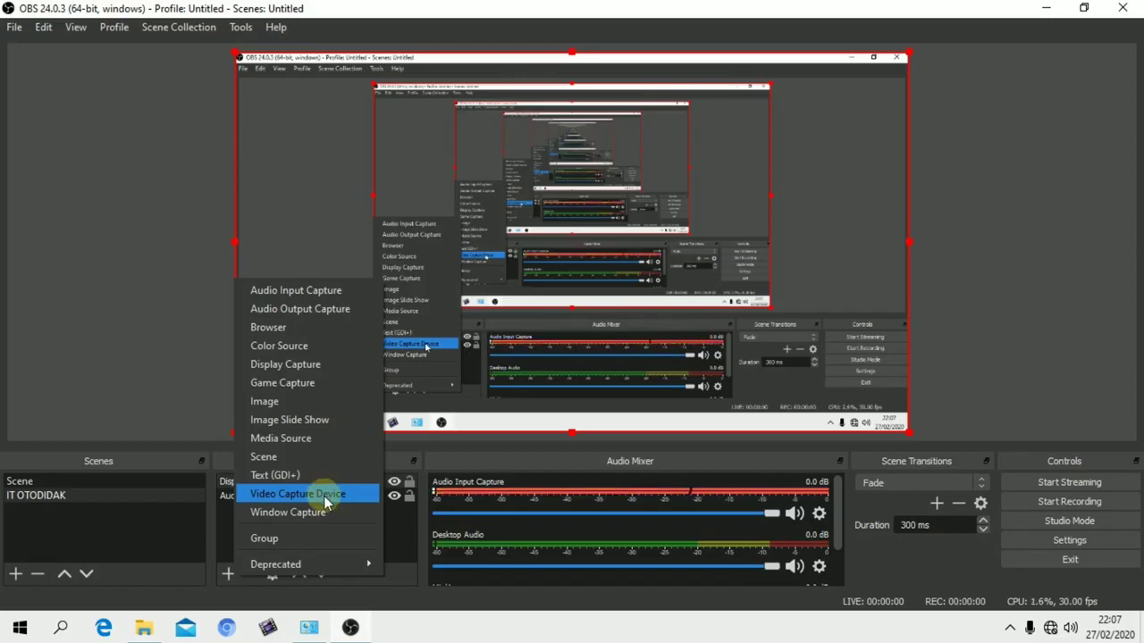
click(1045, 9)
click(1048, 9)
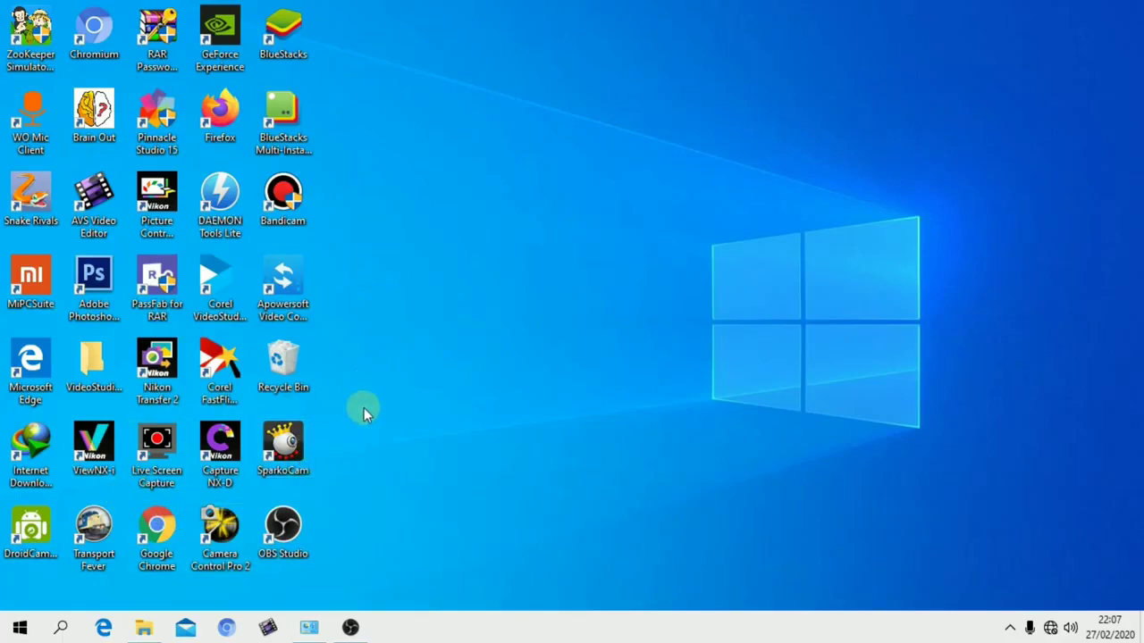
click(288, 447)
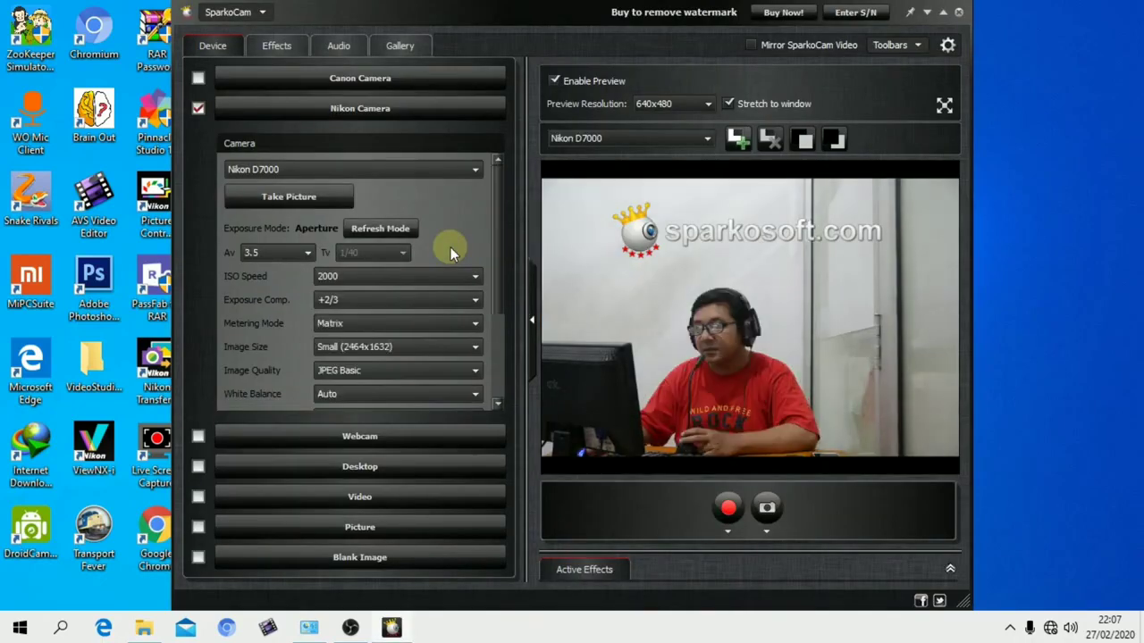
click(927, 15)
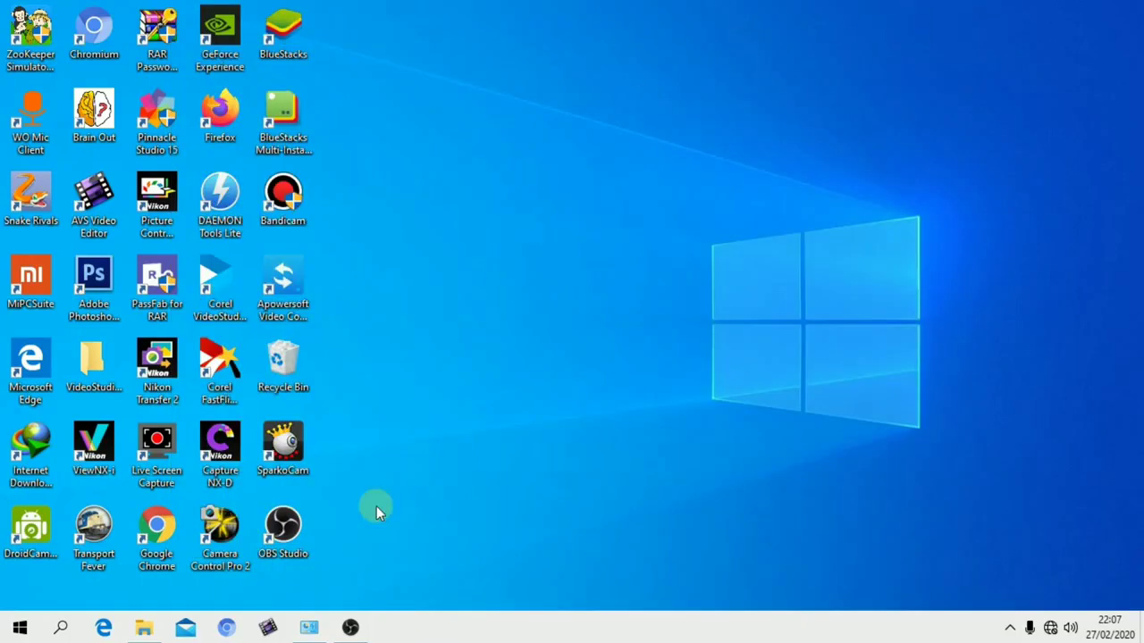
click(350, 628)
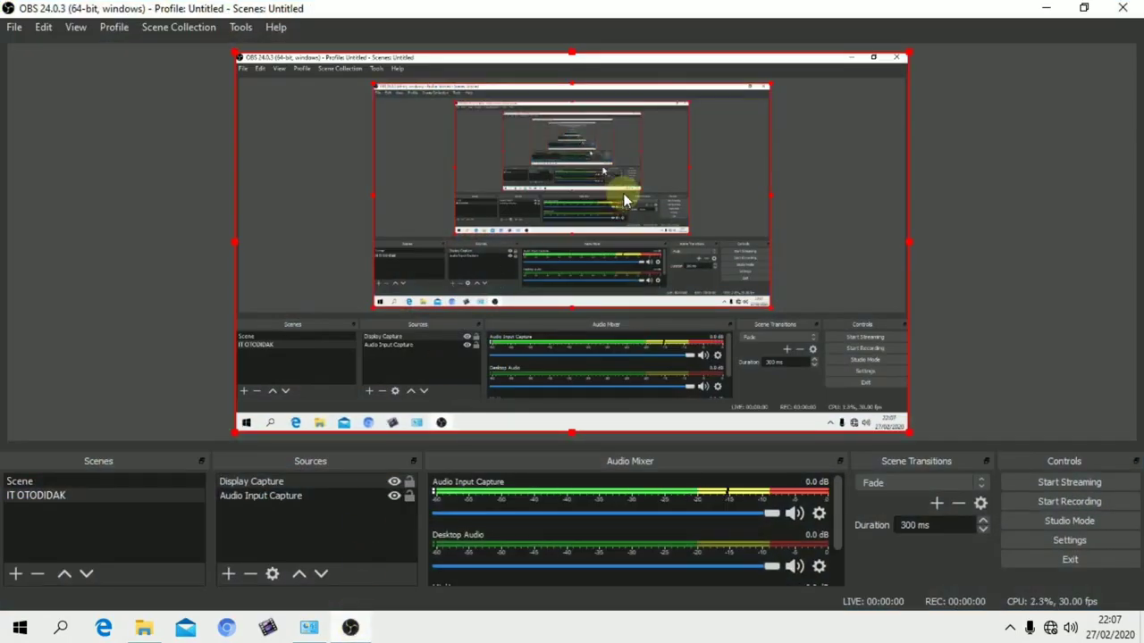
Add a new Video Capture Device source to the scene and choose SparkoCam Virtual Webcam as its device
click(228, 575)
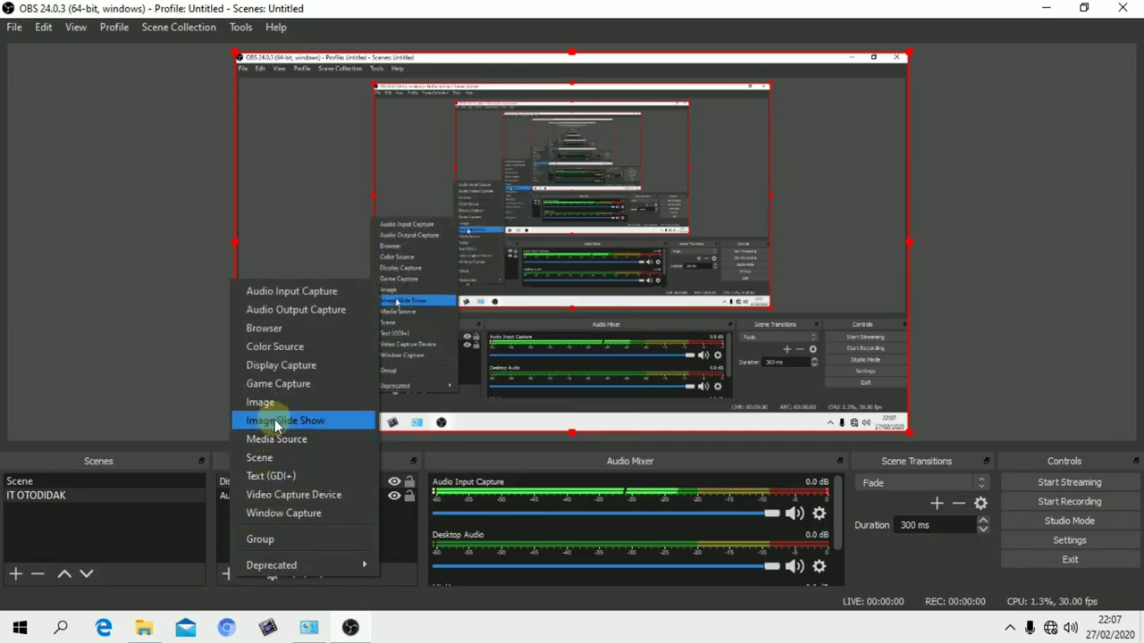
click(293, 496)
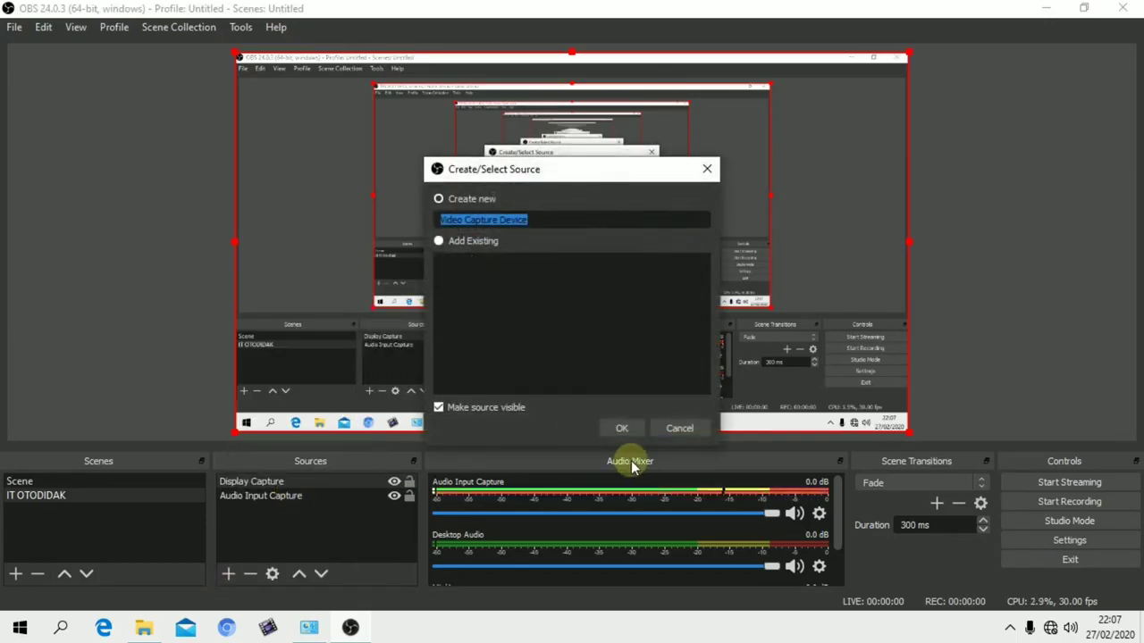
click(615, 425)
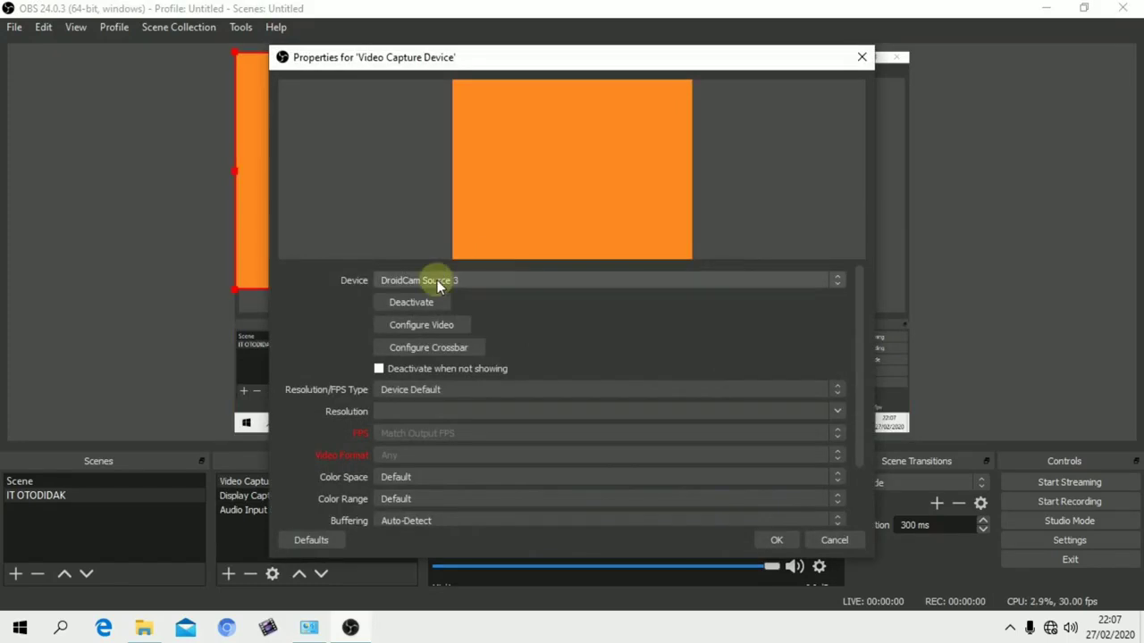
click(831, 282)
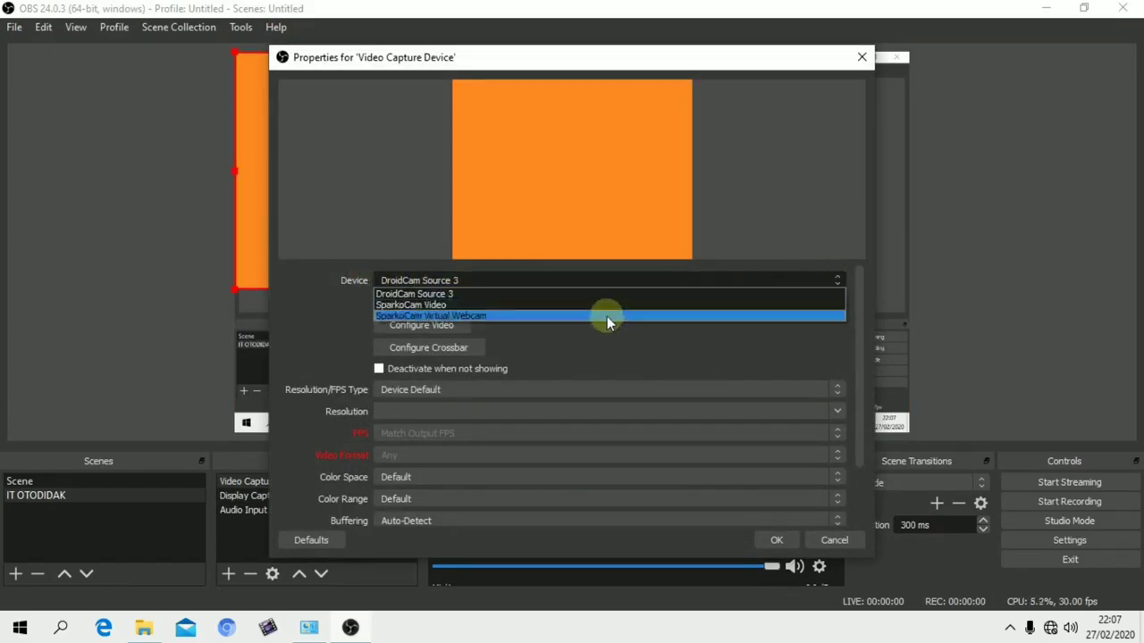
click(606, 317)
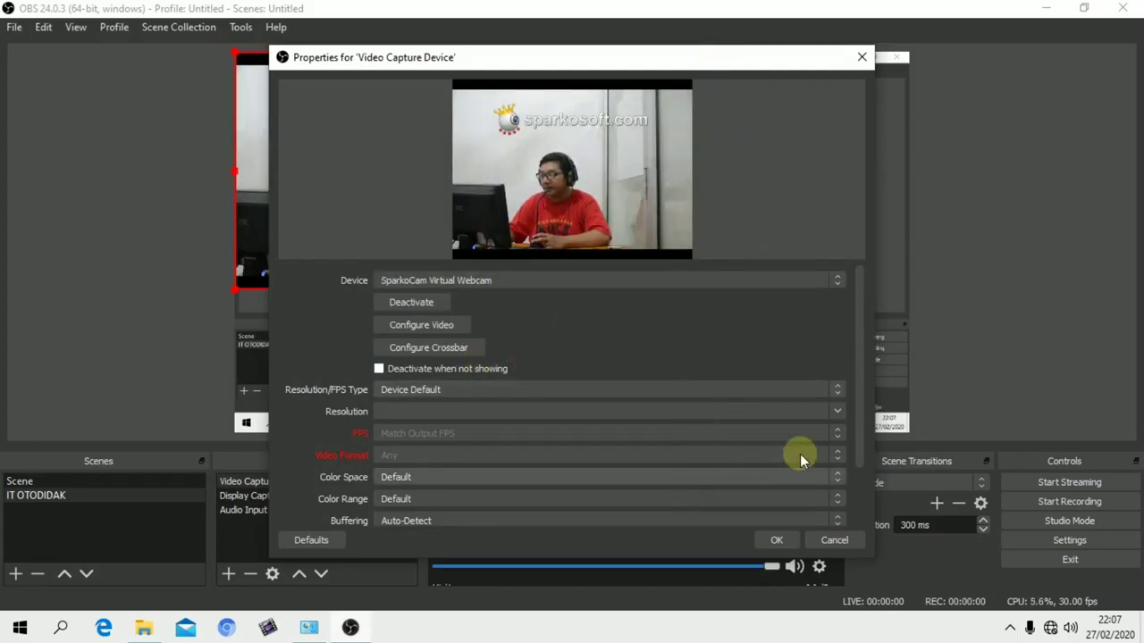
Review the video capture device's remaining properties, keep Resolution/FPS Type at Device Default, and accept them
drag(859, 401, 860, 464)
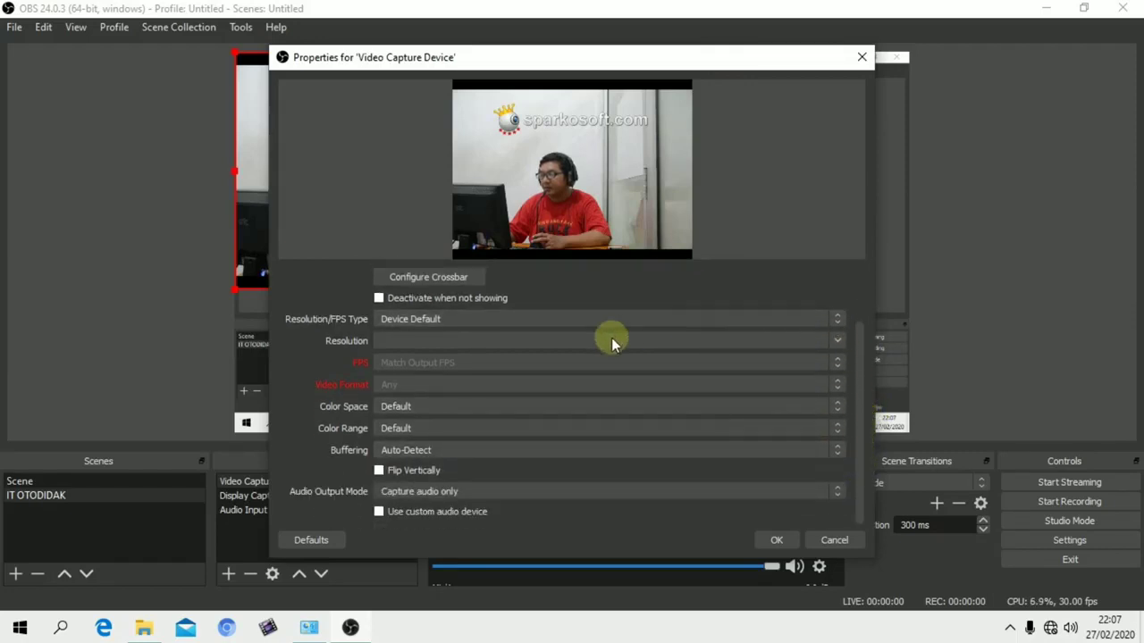
click(831, 319)
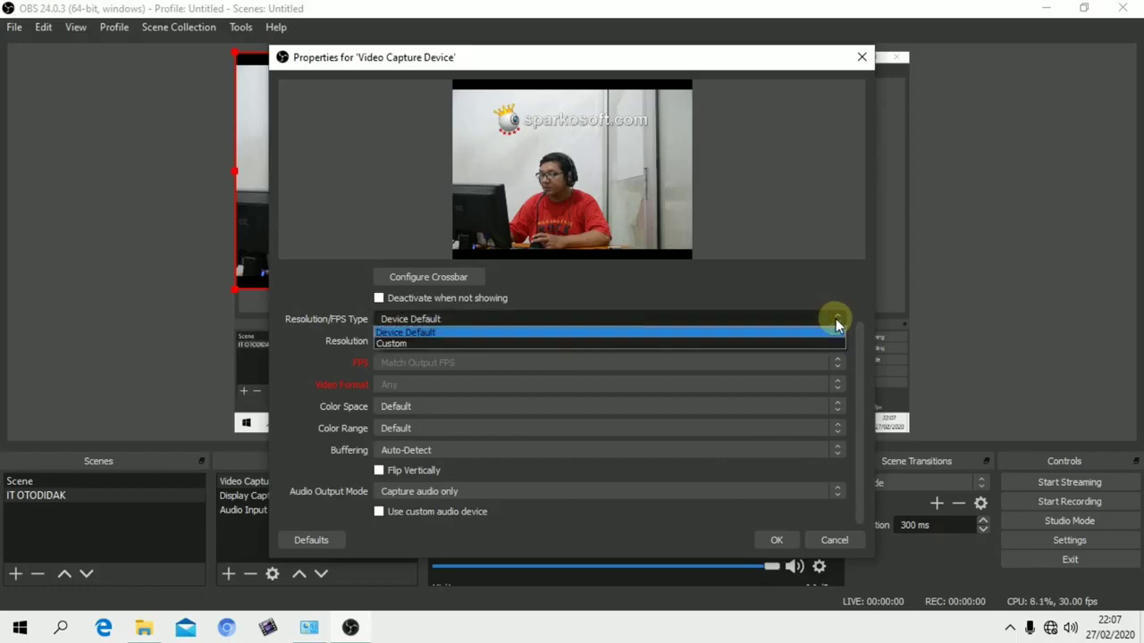
click(824, 325)
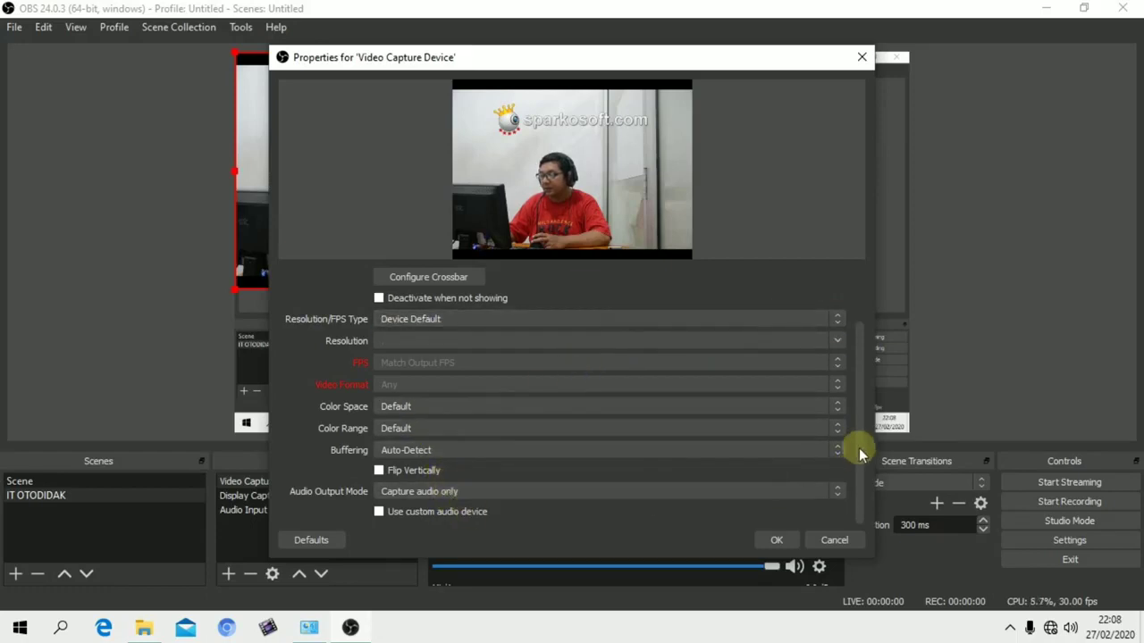
scroll(859, 454, up, 3)
scroll(859, 454, down, 3)
scroll(860, 403, up, 3)
scroll(860, 458, down, 3)
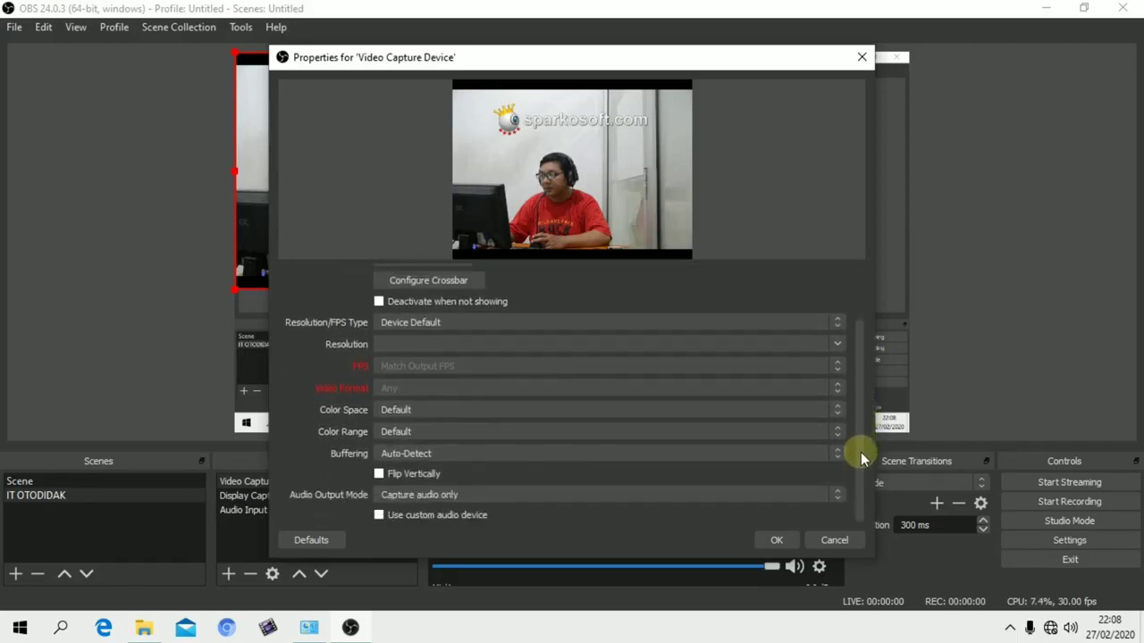
click(776, 539)
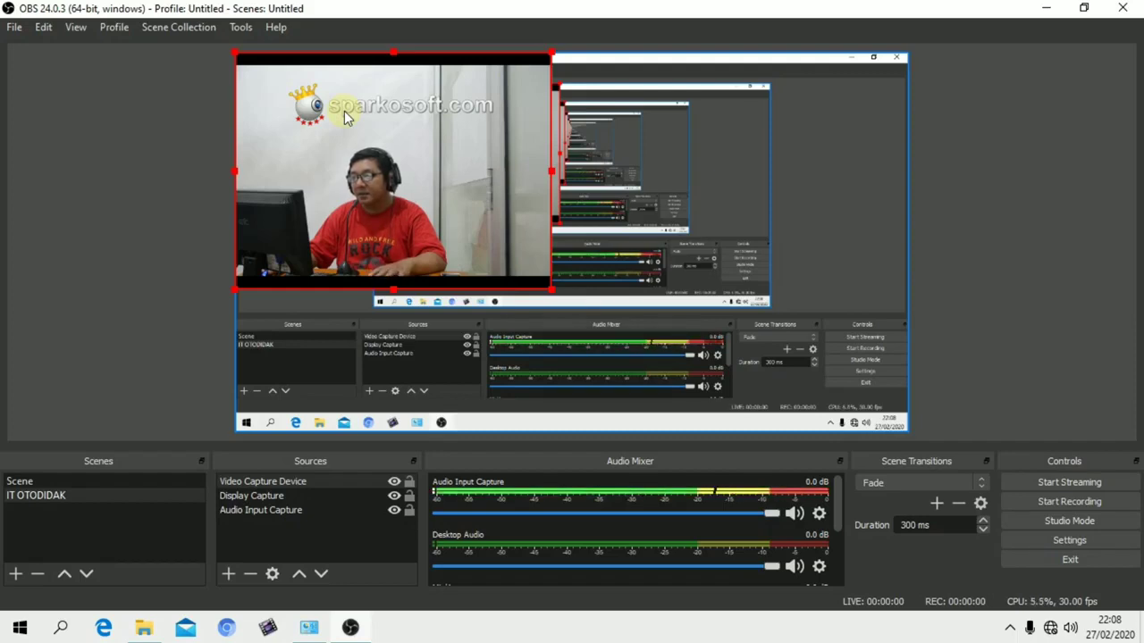
Move the webcam image to the lower-right part of the canvas and scale it down from its upper-left corner
drag(345, 114, 688, 229)
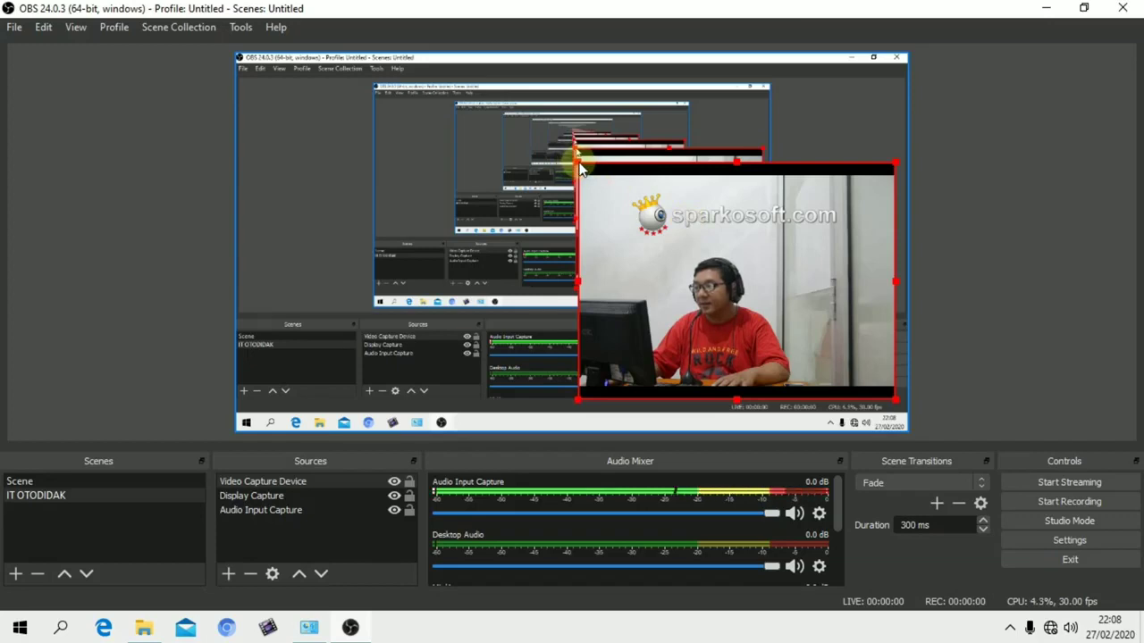
click(814, 170)
click(673, 190)
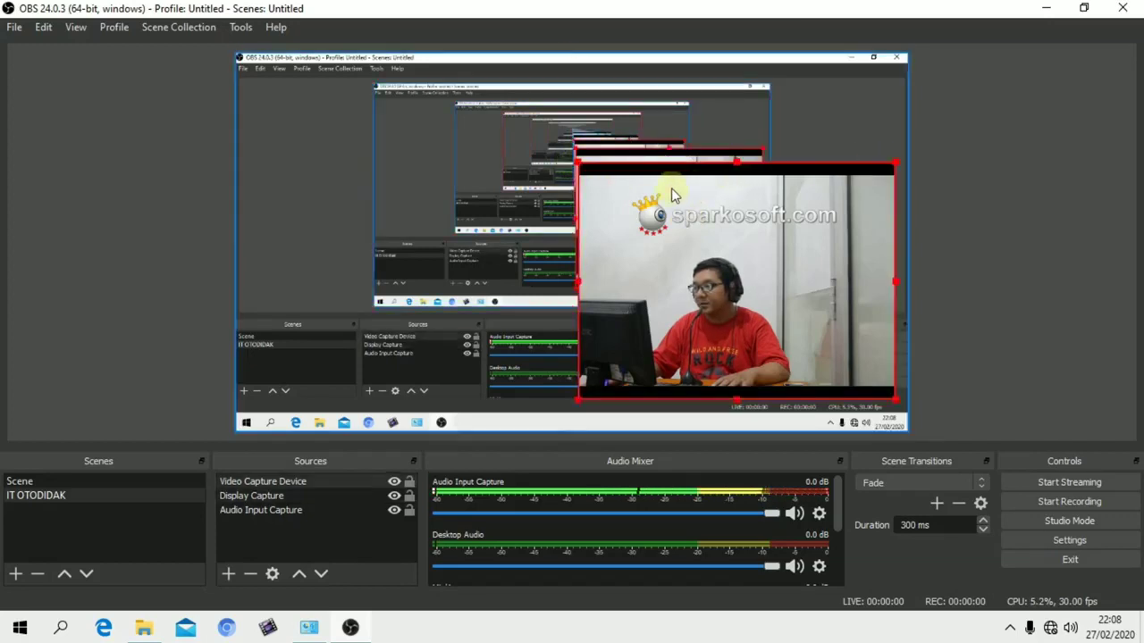
drag(578, 168, 729, 276)
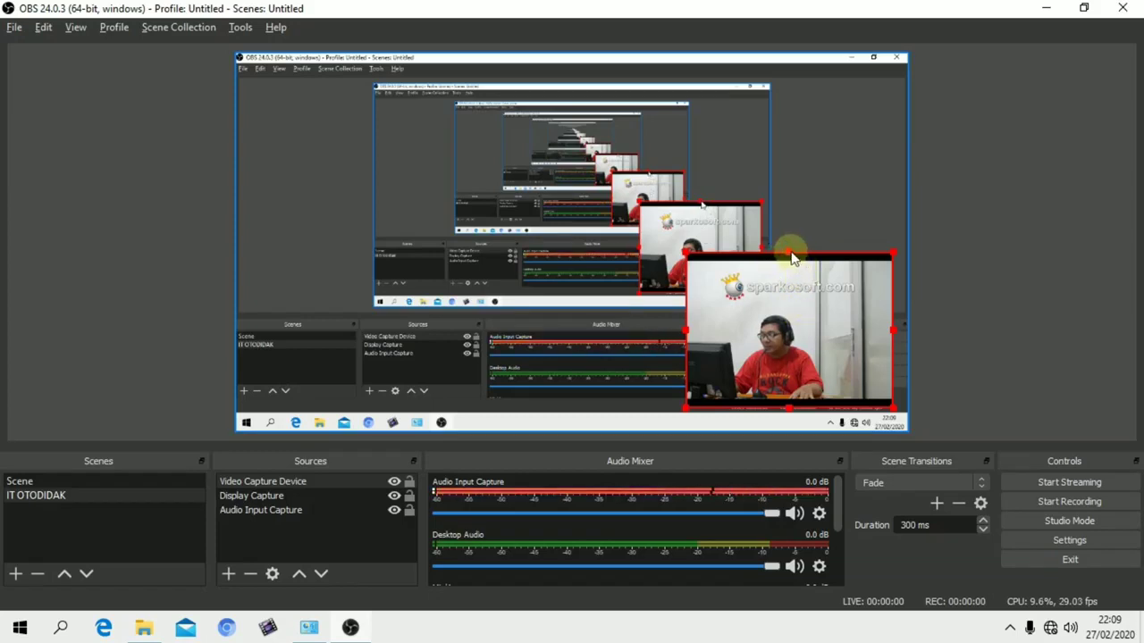
Crop the webcam image's top edge down past the SparkoCam watermark, and trim its right and left sides
drag(791, 257, 794, 302)
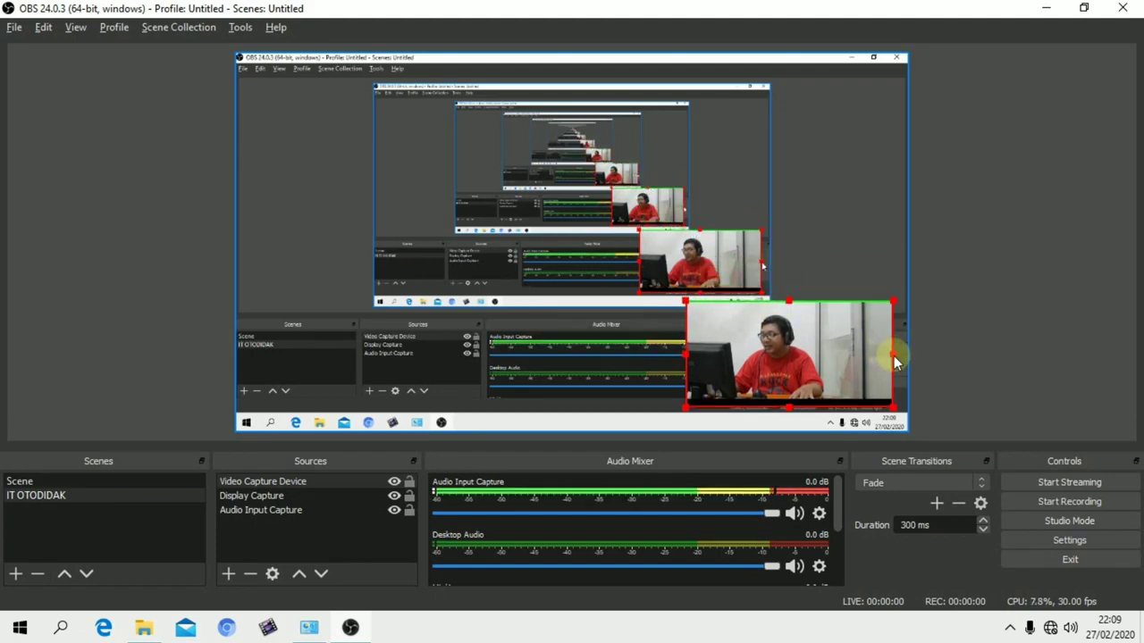
drag(896, 360, 856, 361)
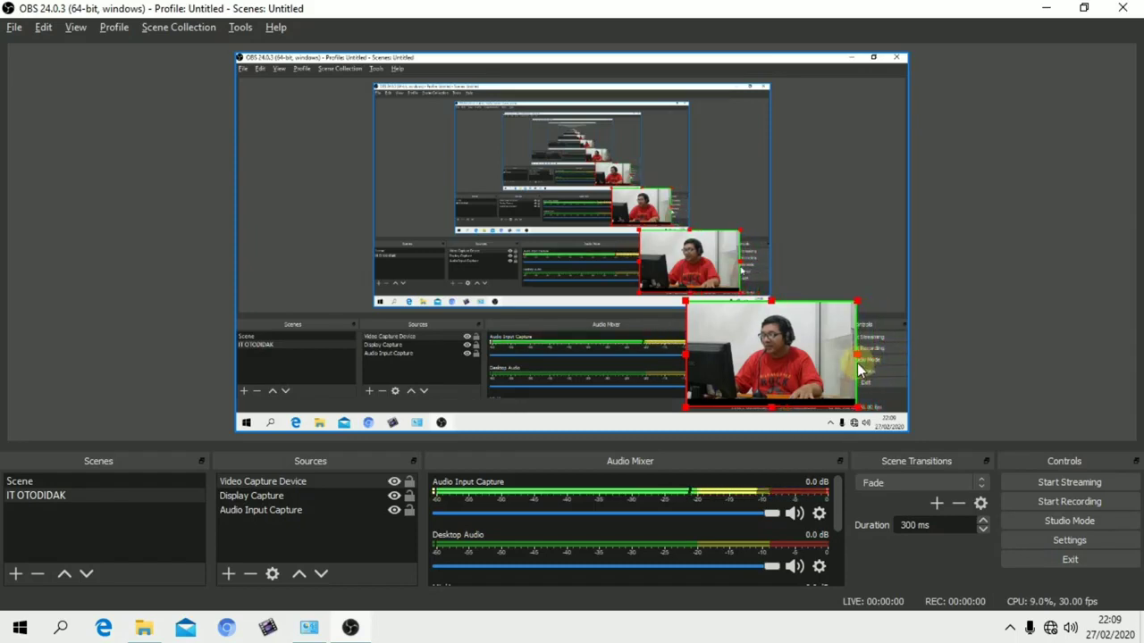
drag(685, 354, 702, 356)
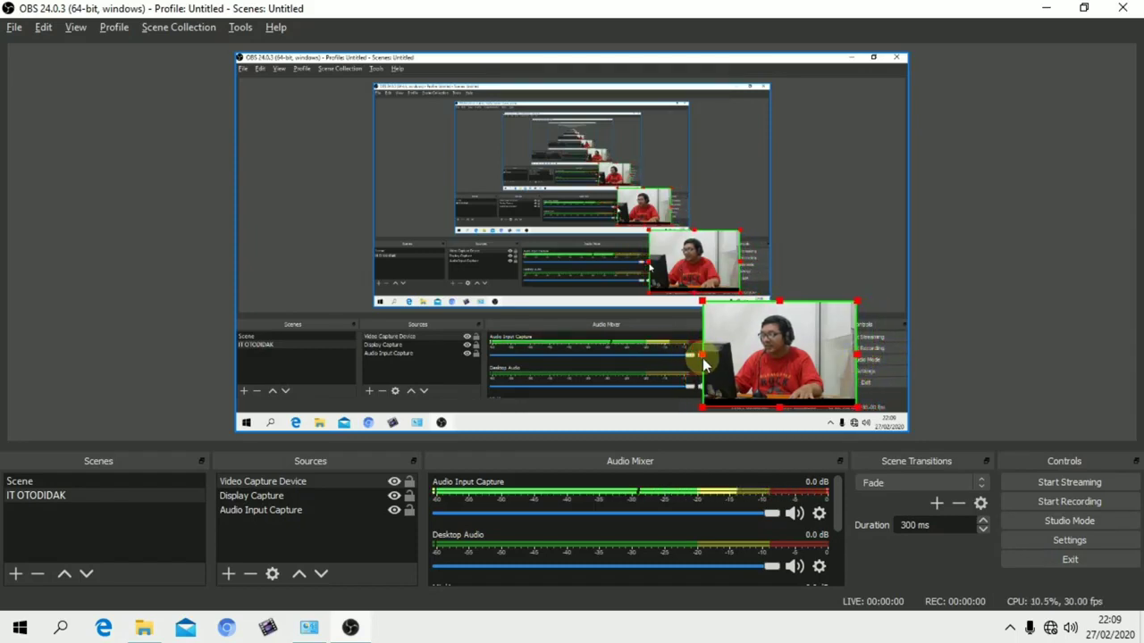
Enlarge the cropped webcam image near the canvas's lower-right corner and crop off the black strip along its bottom, keeping the display capture aligned to the canvas
drag(777, 354, 810, 355)
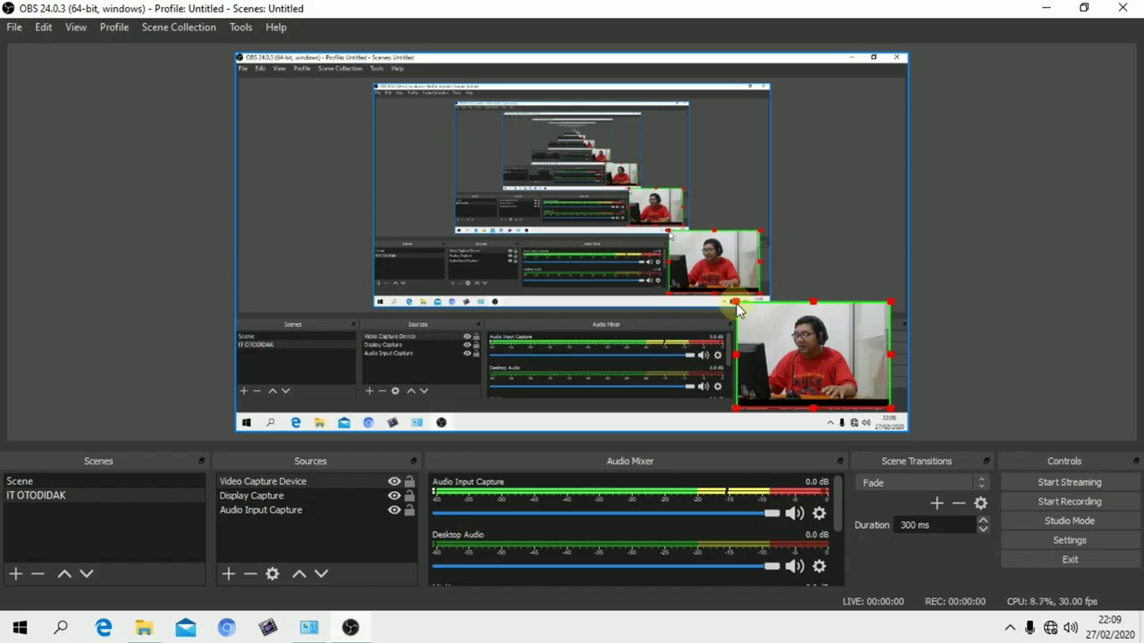
drag(735, 305, 705, 277)
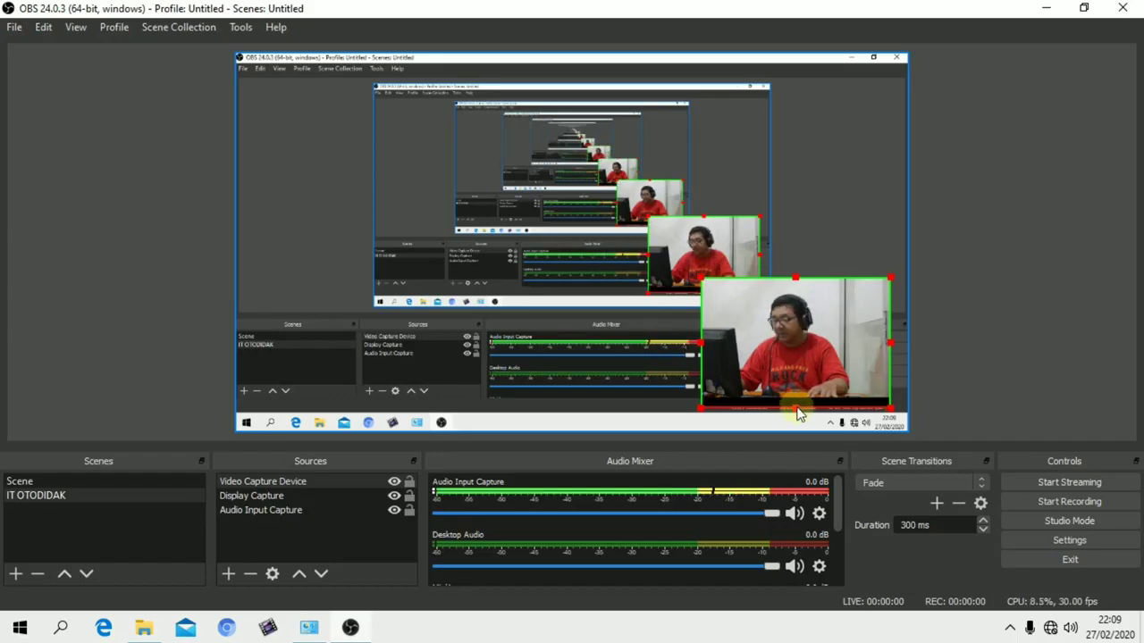
drag(798, 413, 809, 387)
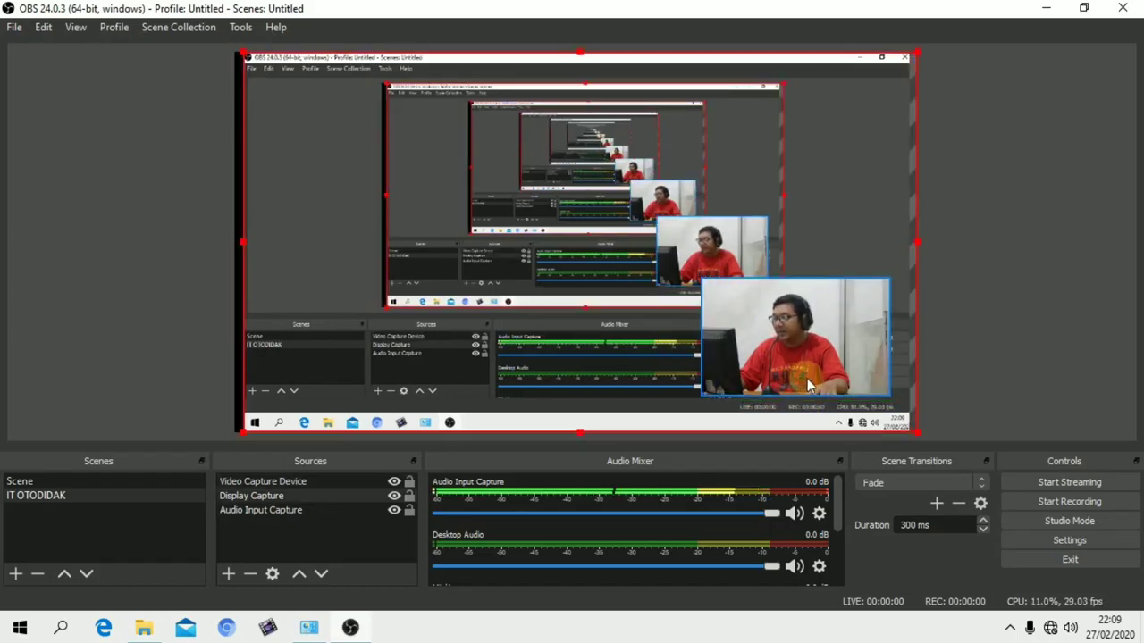
drag(881, 229, 873, 229)
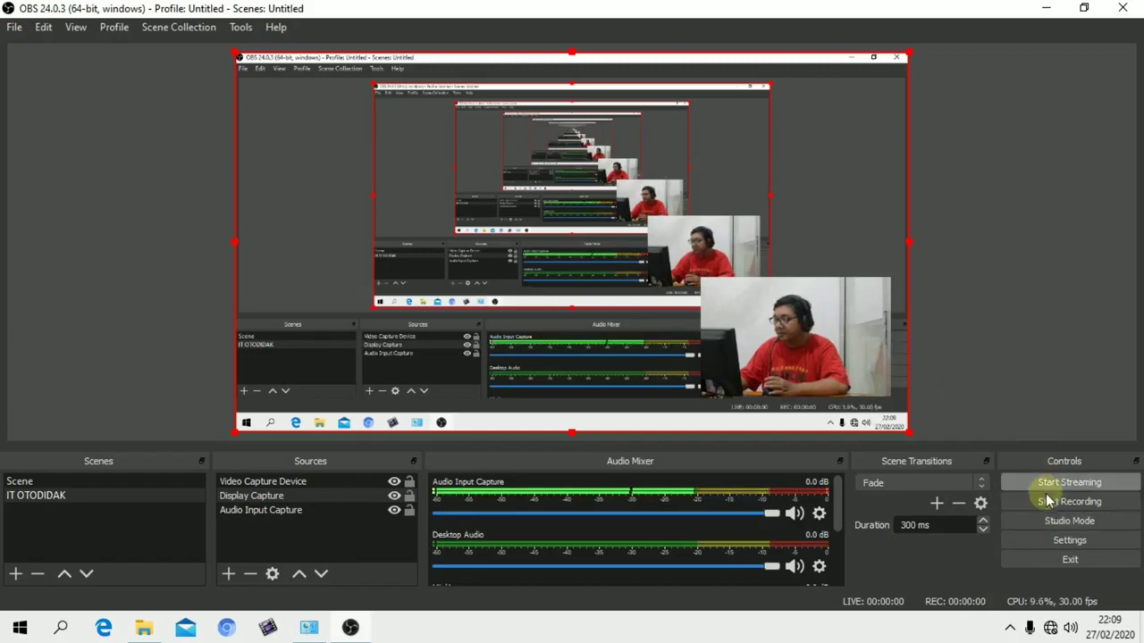
Open the hotkey settings and assign F1 to Start Recording
click(1054, 541)
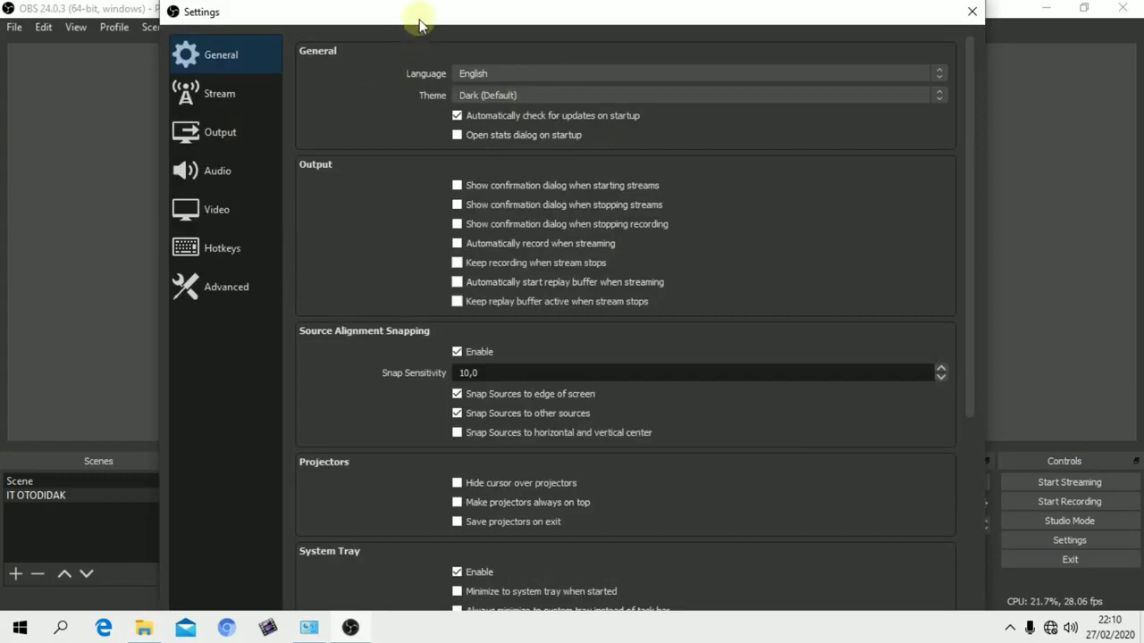
drag(420, 25, 461, 27)
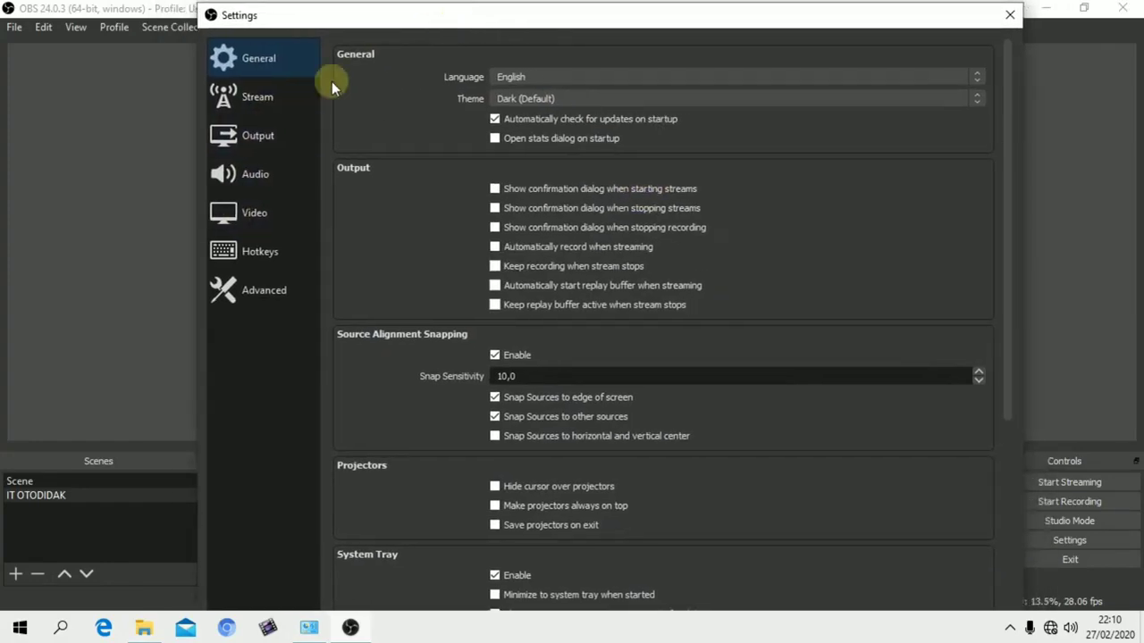
click(241, 248)
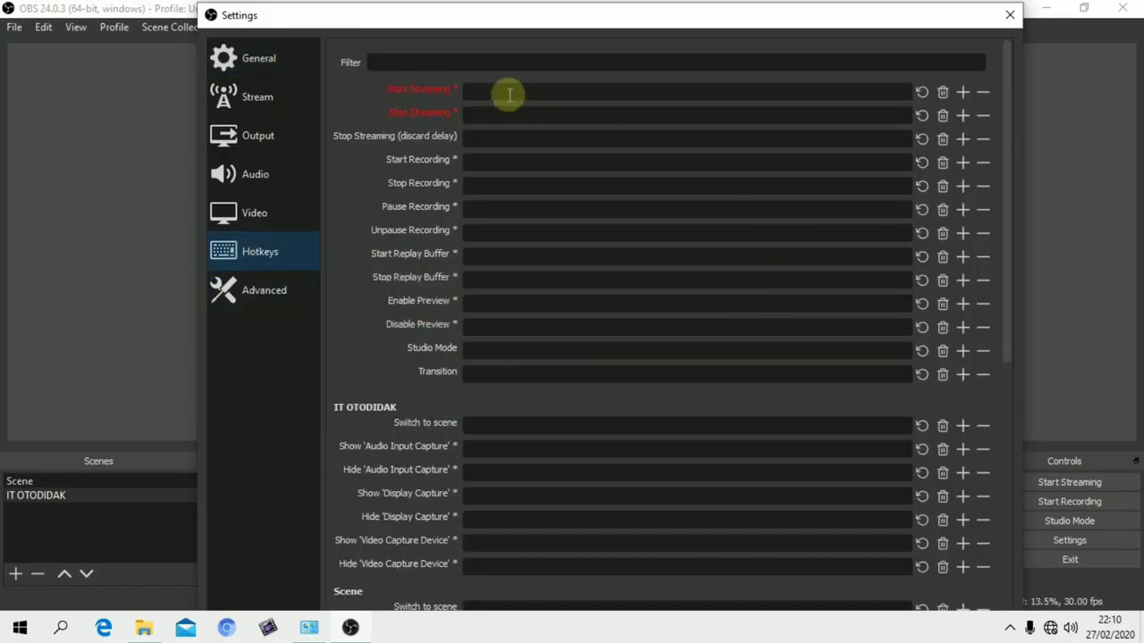
mouse_move(507, 93)
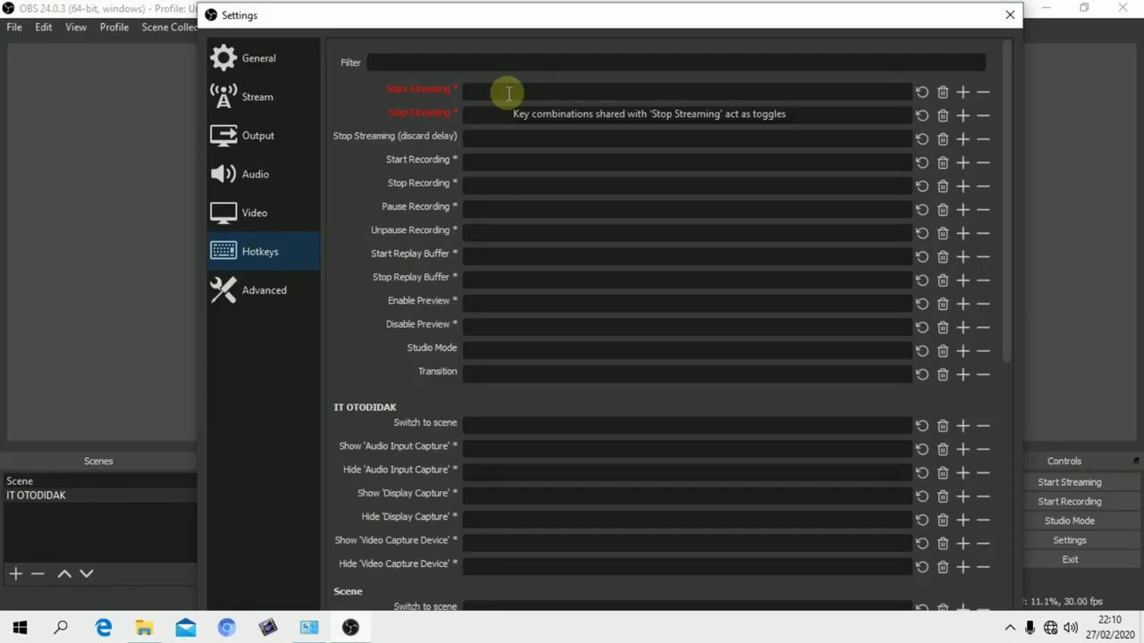
click(479, 160)
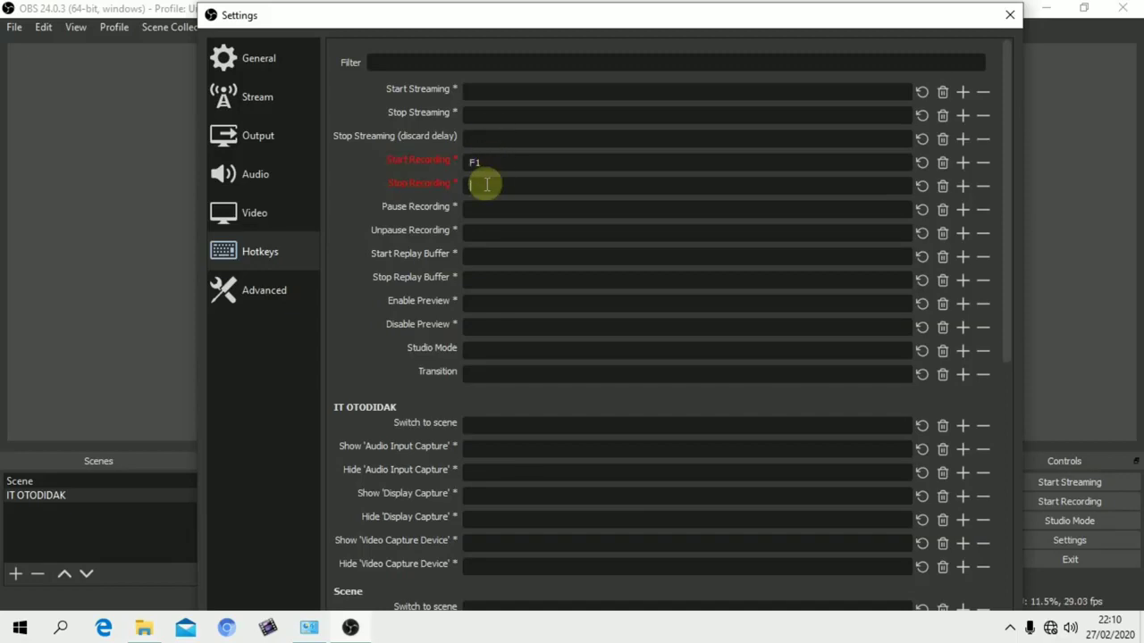
Assign F2 to Stop Recording and F3 to Pause Recording in the hotkey settings
click(486, 184)
key(F2)
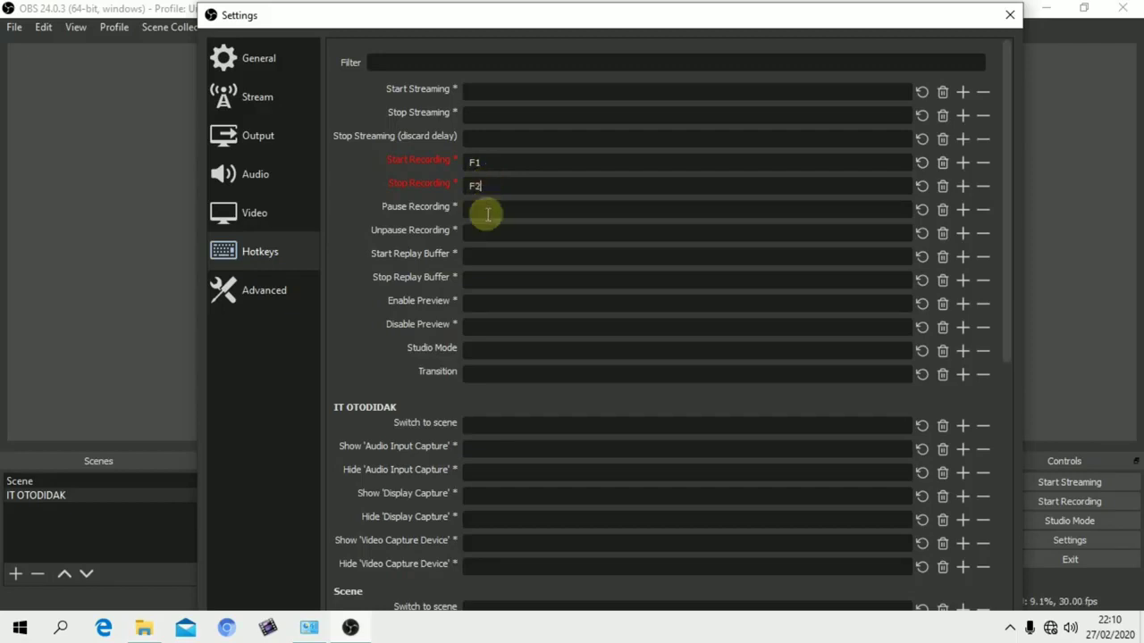
click(488, 211)
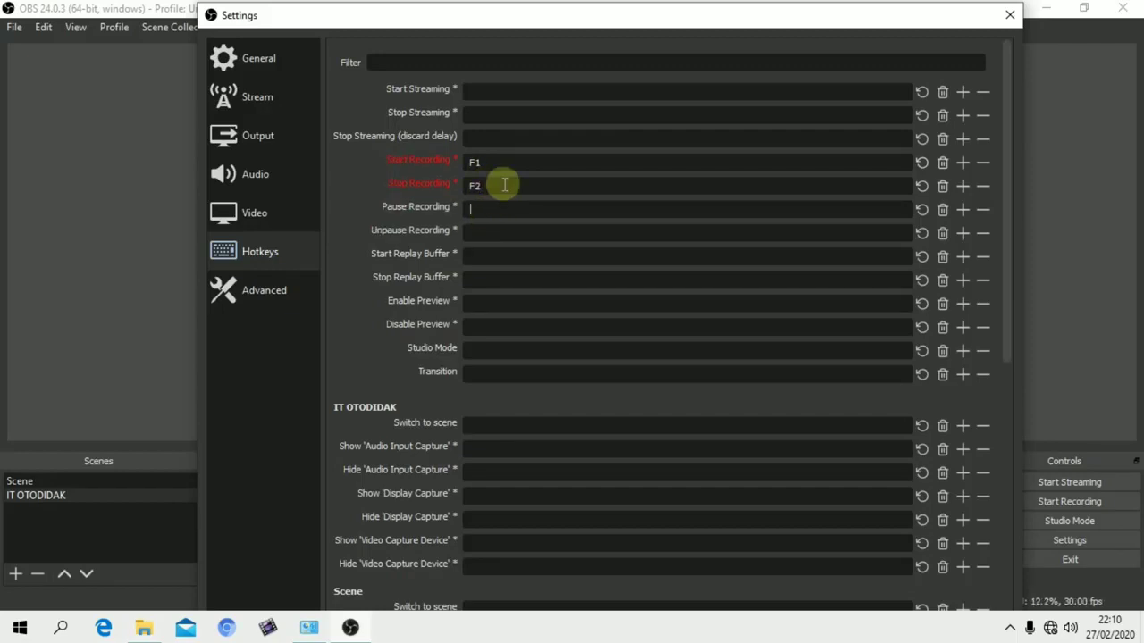
key(F3)
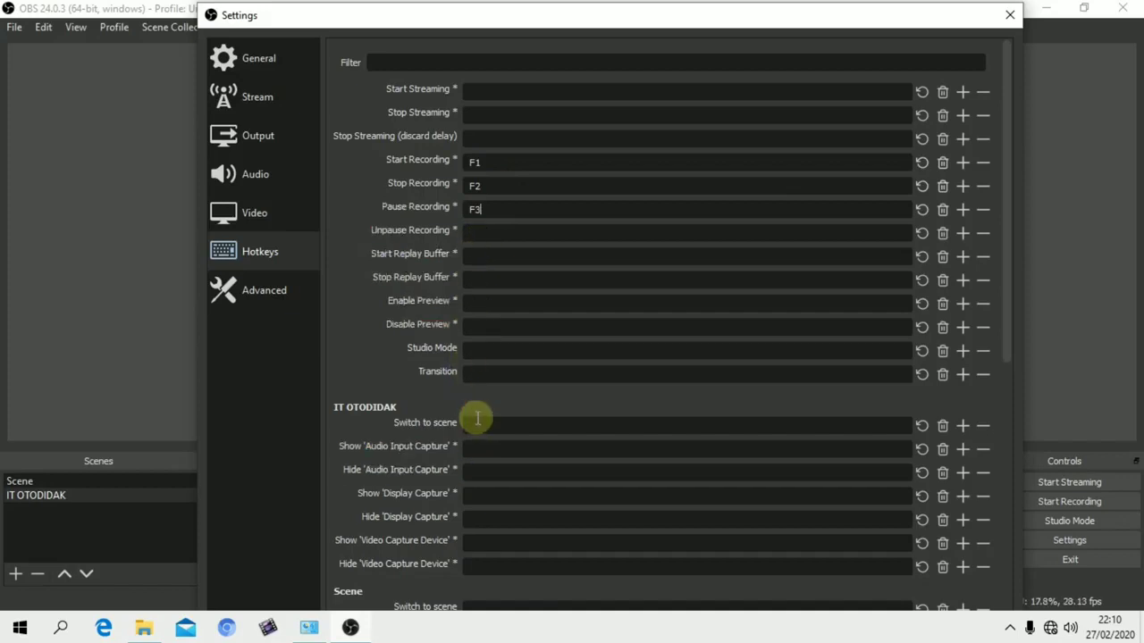
Look through the remaining scene and audio hotkey entries, and review the General settings
scroll(477, 417, down, 2)
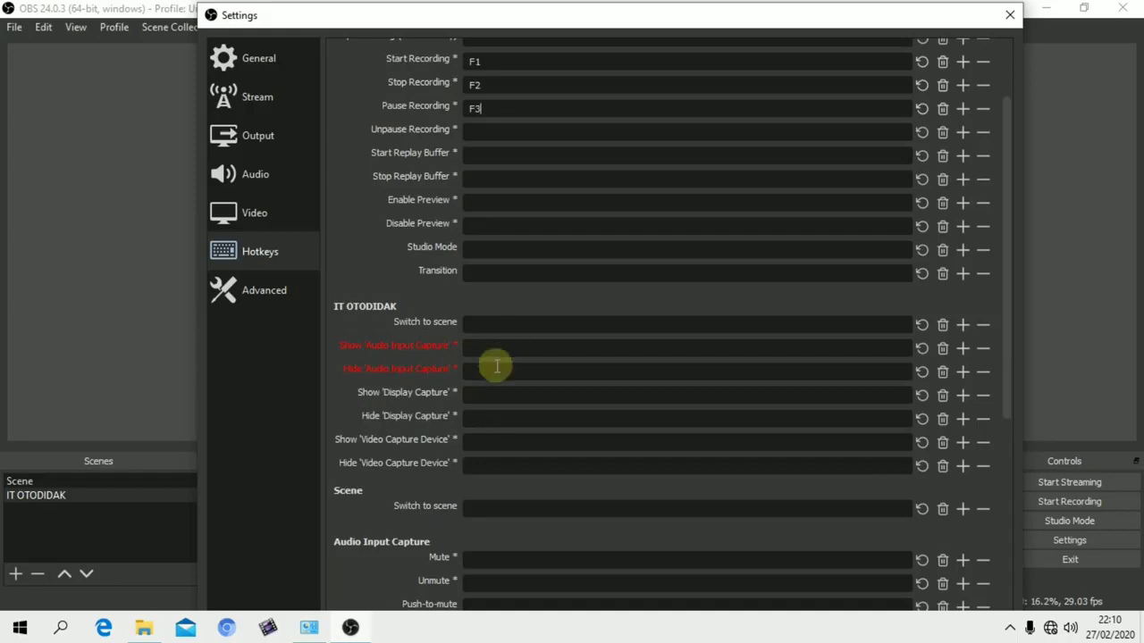
scroll(497, 464, down, 7)
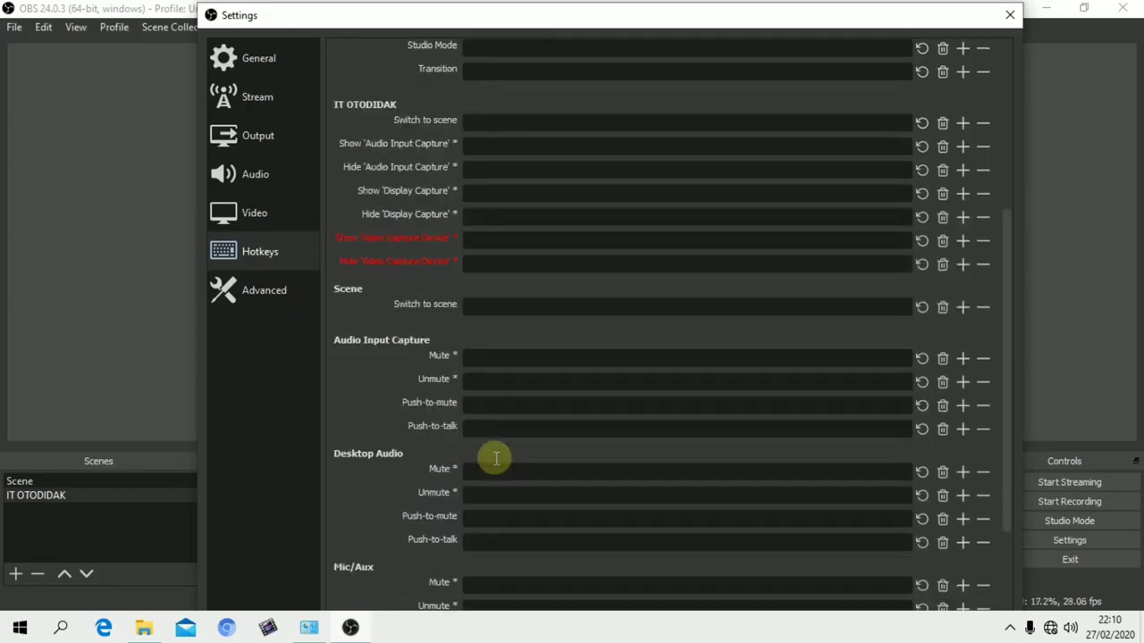
scroll(497, 460, up, 9)
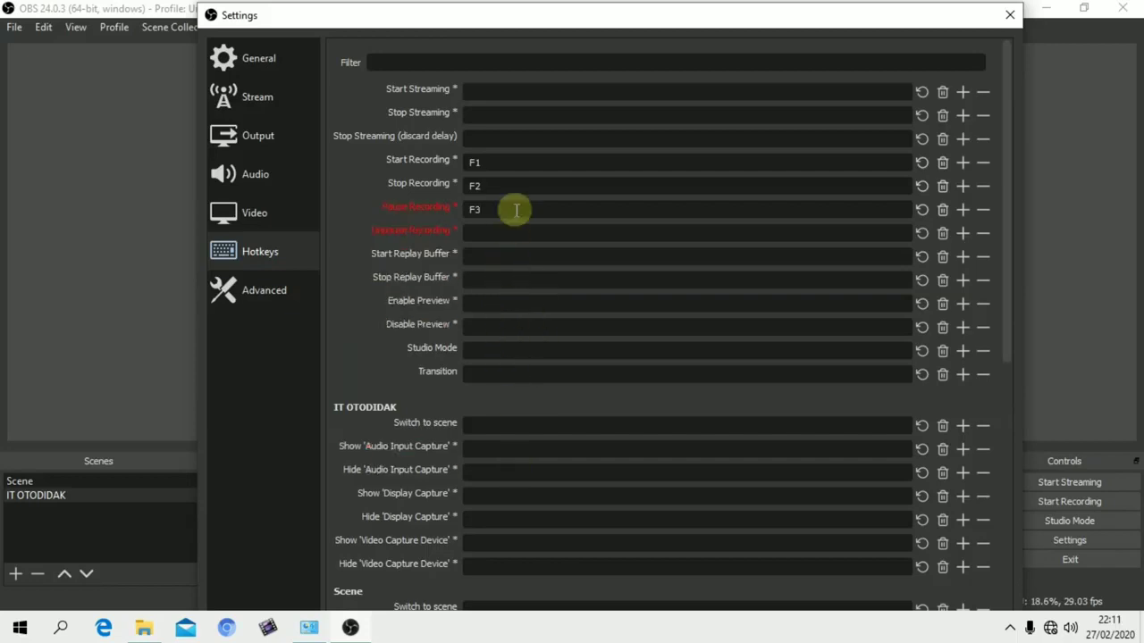
scroll(511, 448, down, 6)
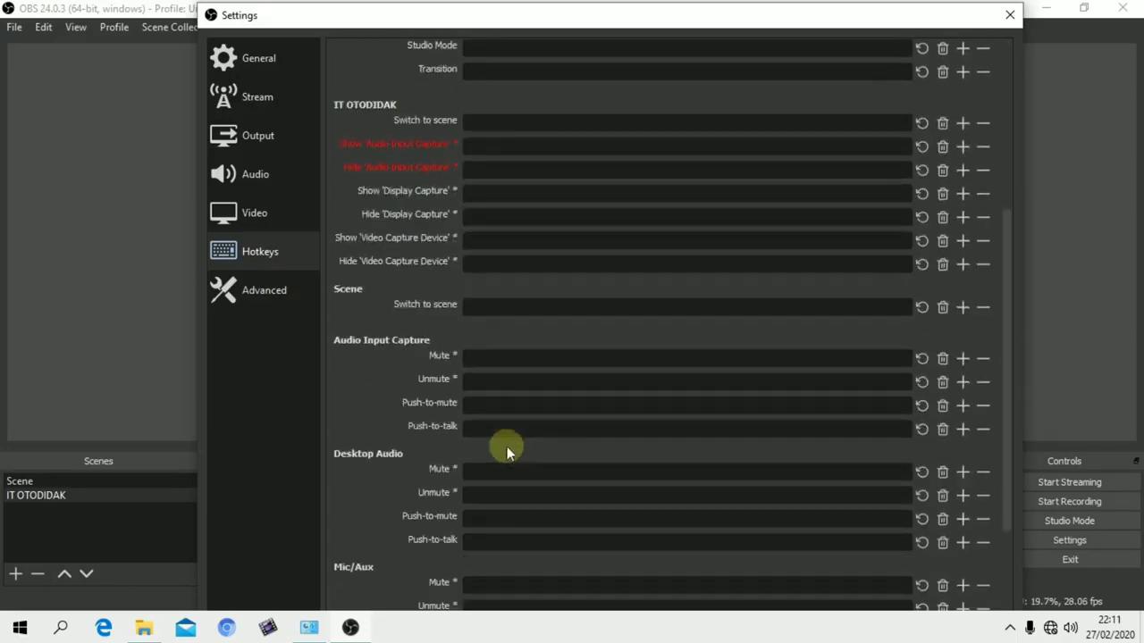
click(279, 58)
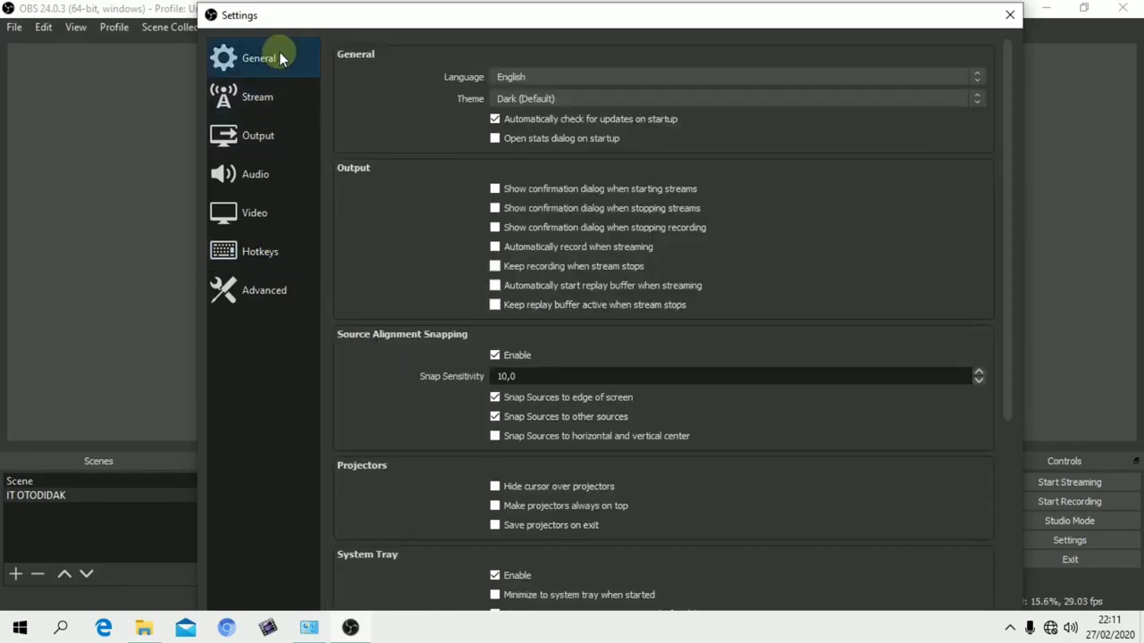
scroll(677, 186, down, 3)
scroll(674, 189, down, 2)
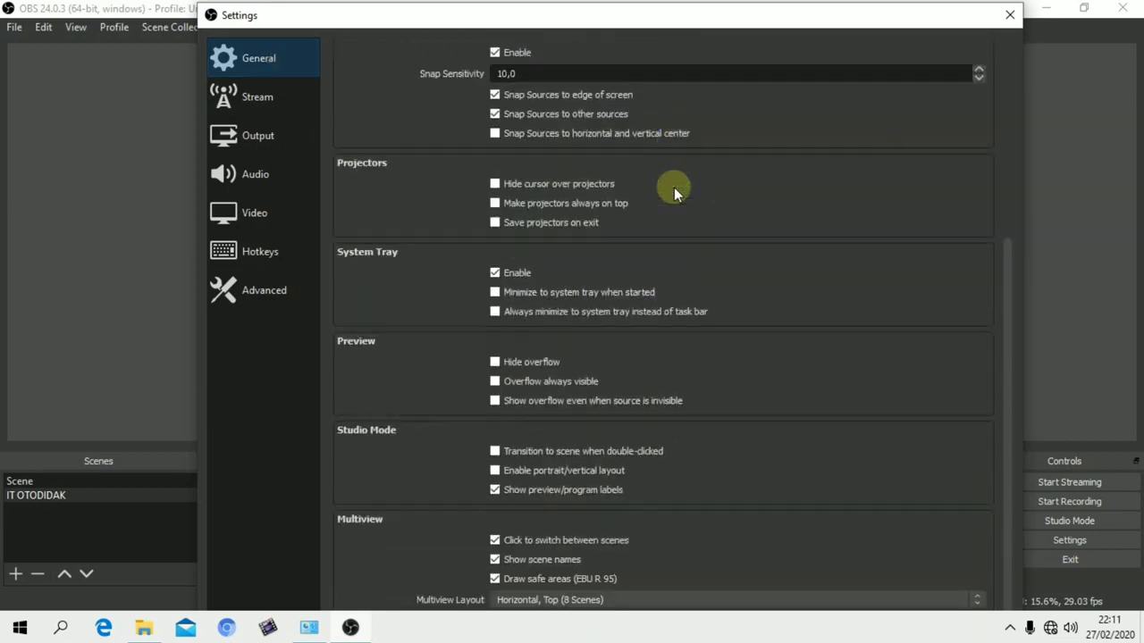
scroll(670, 187, up, 3)
In the output settings, choose mkv as the recording format
click(256, 136)
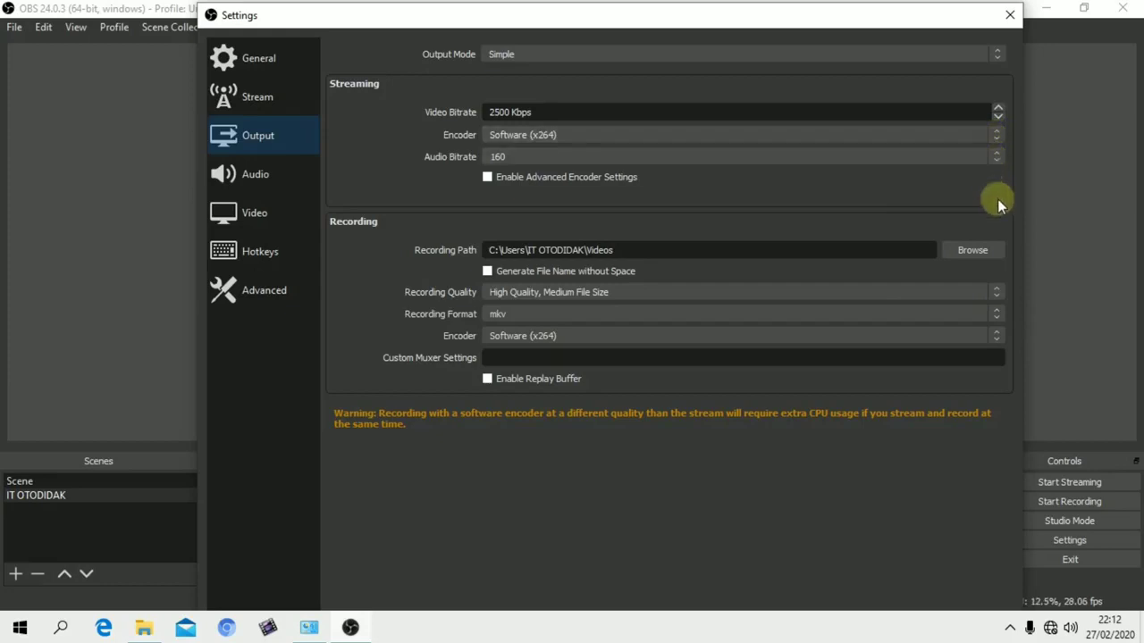
click(997, 314)
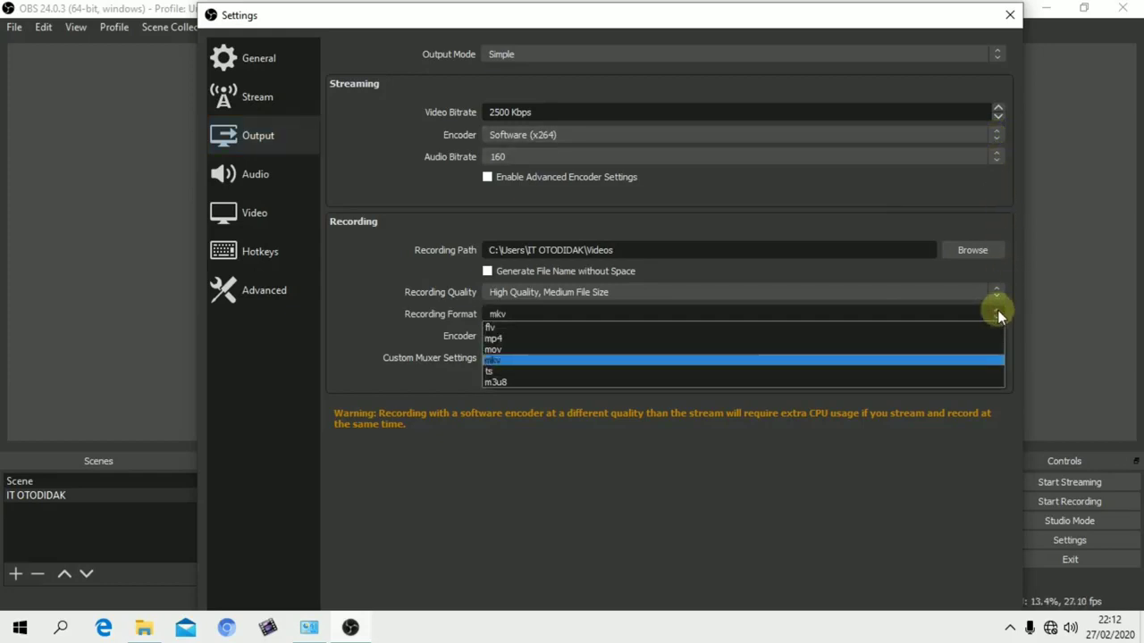
click(802, 360)
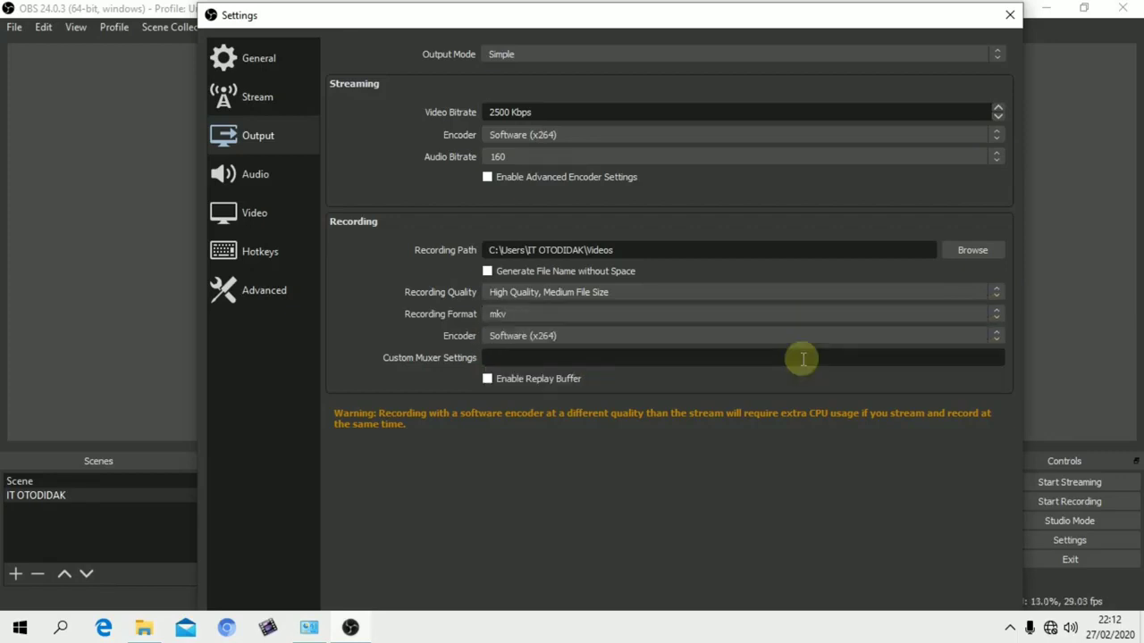
Check the recording quality options, keeping High Quality, Medium File Size, and close the settings with the changes saved
click(999, 295)
click(998, 296)
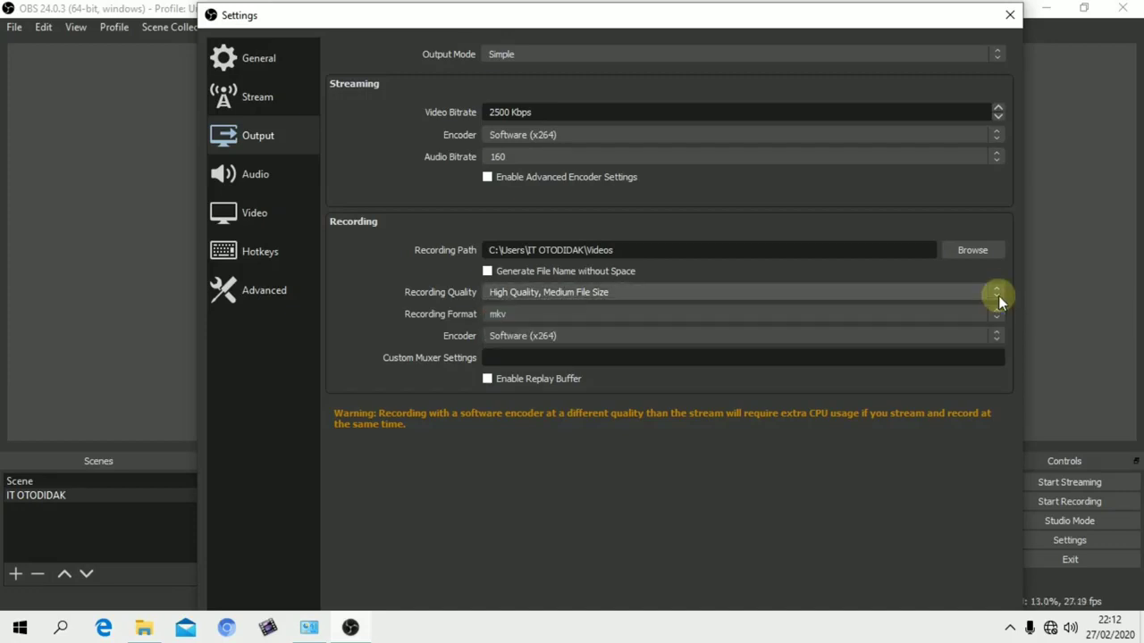
click(997, 293)
click(996, 291)
click(999, 289)
click(999, 288)
click(1011, 18)
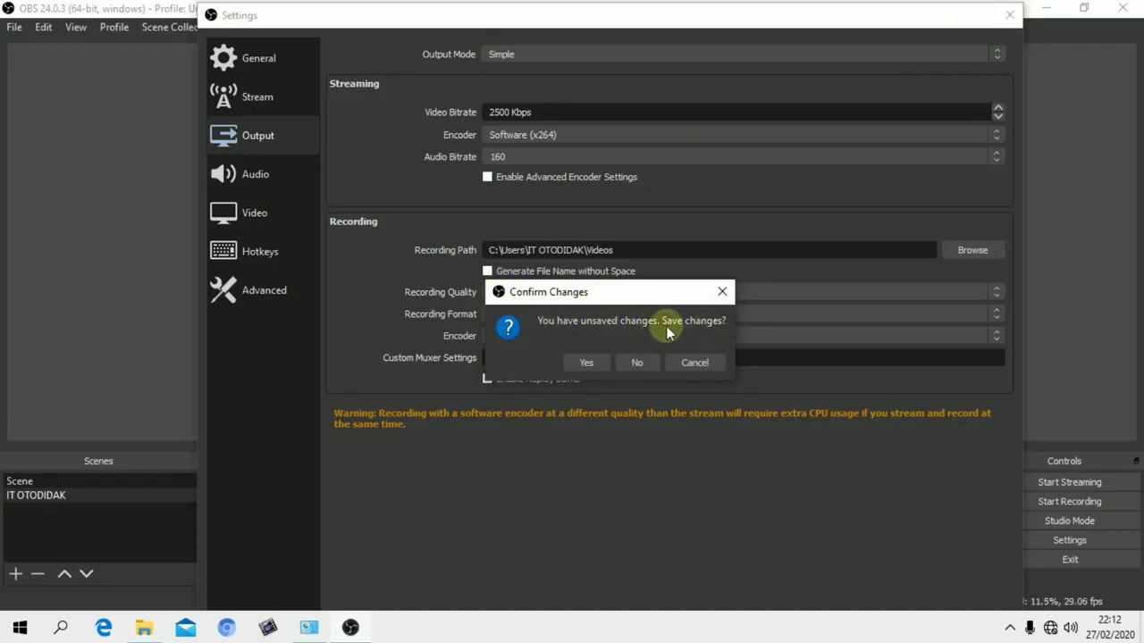
click(587, 362)
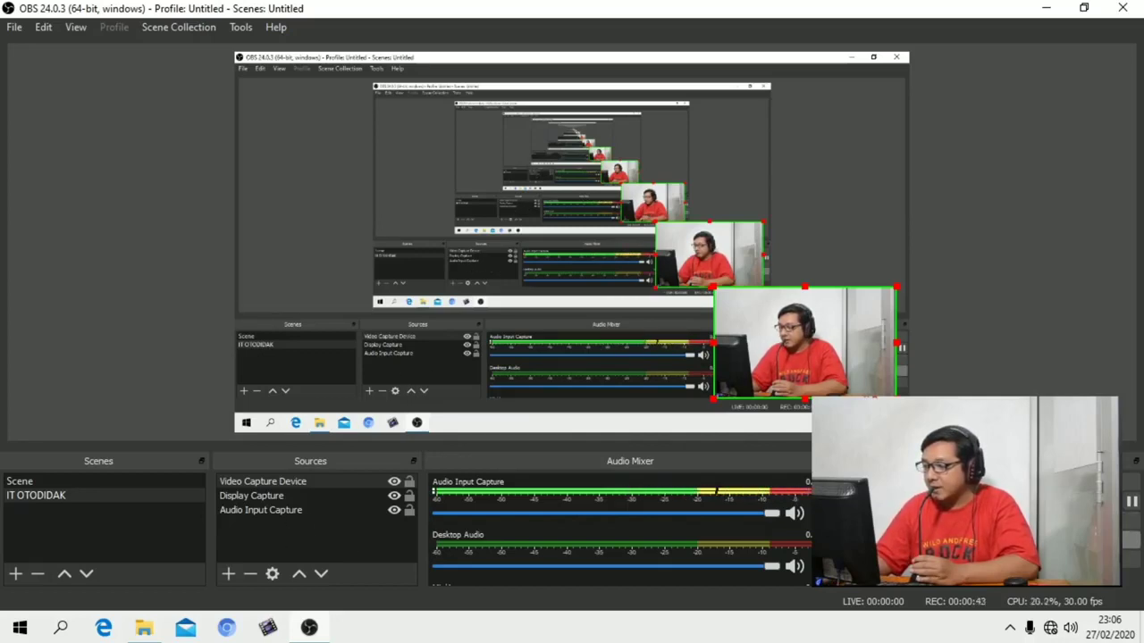
Reopen the settings, review the Video, Output, General and Audio pages while recording, and close them
click(1054, 539)
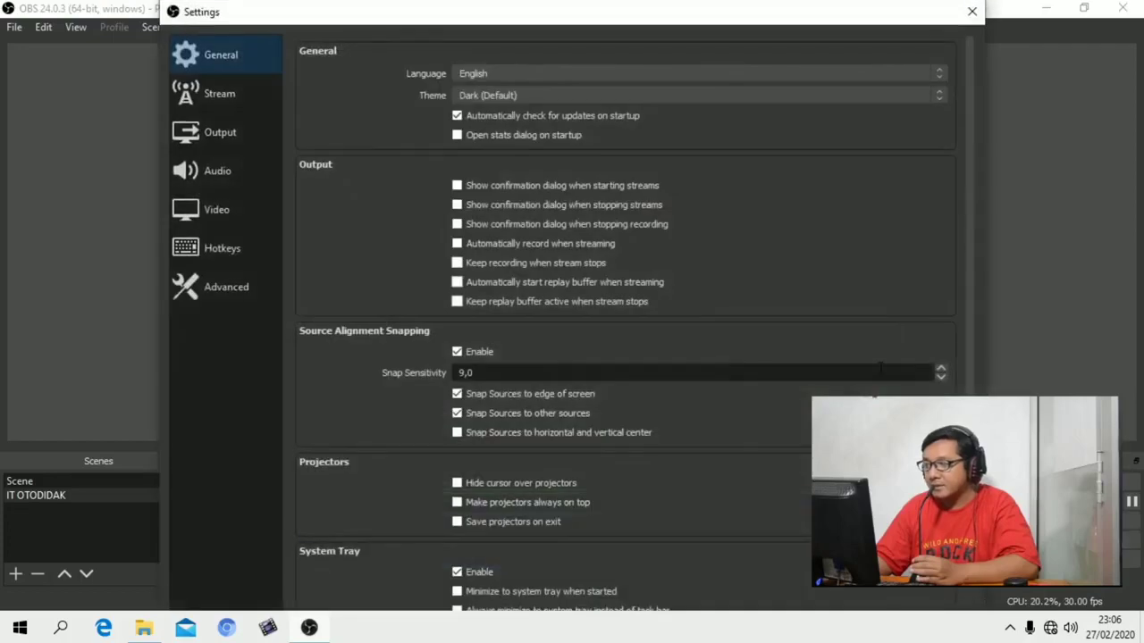
click(214, 202)
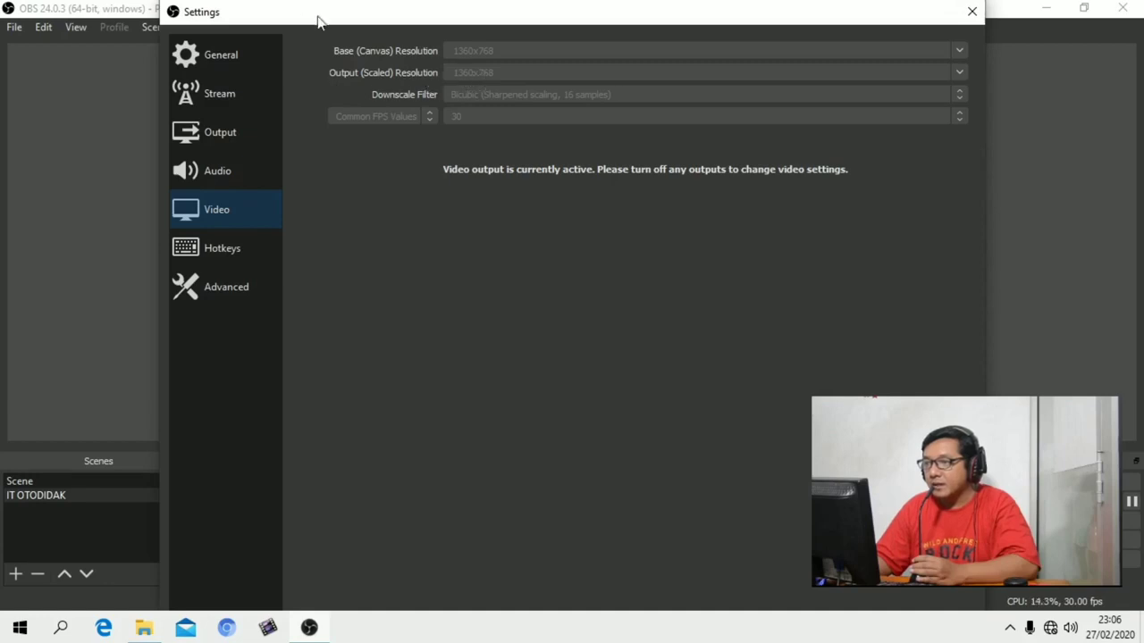
drag(474, 12, 449, 16)
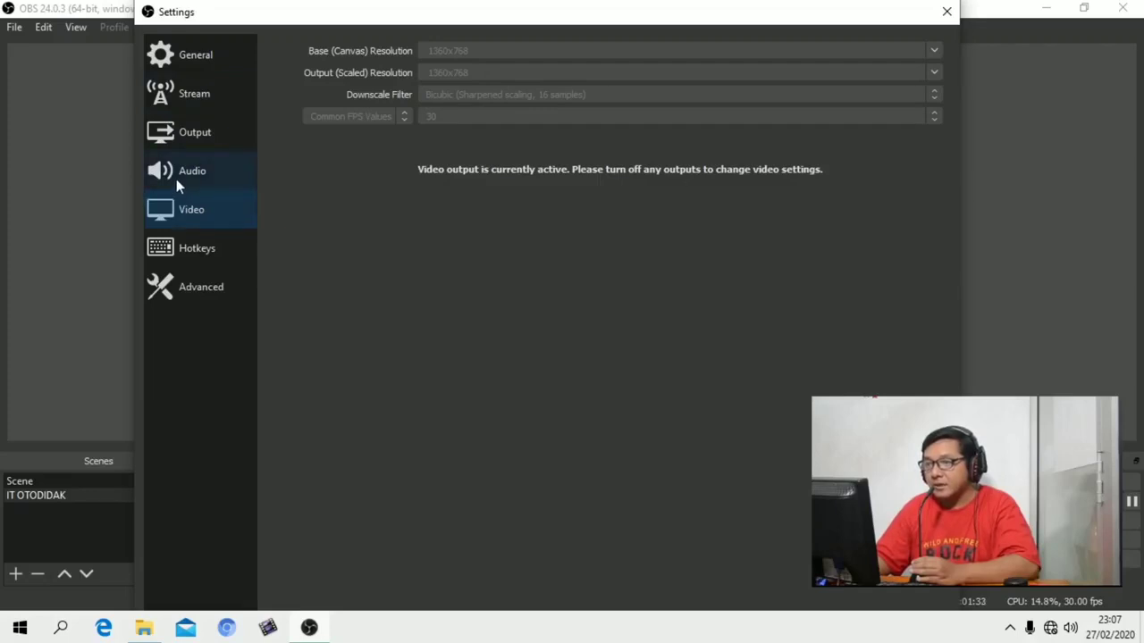
click(176, 141)
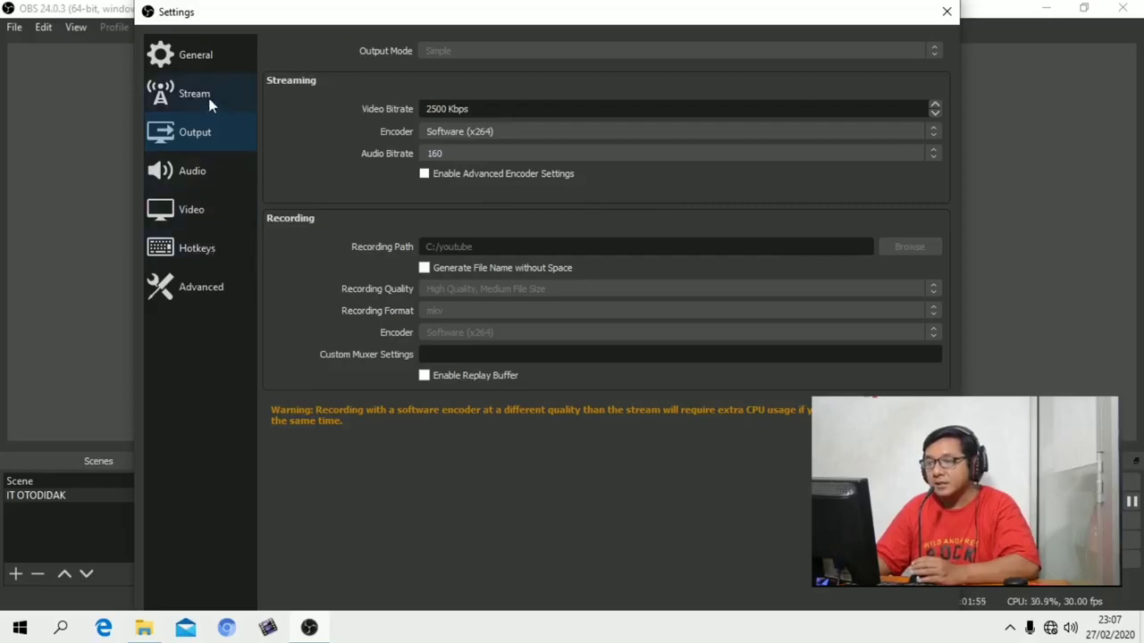
click(209, 60)
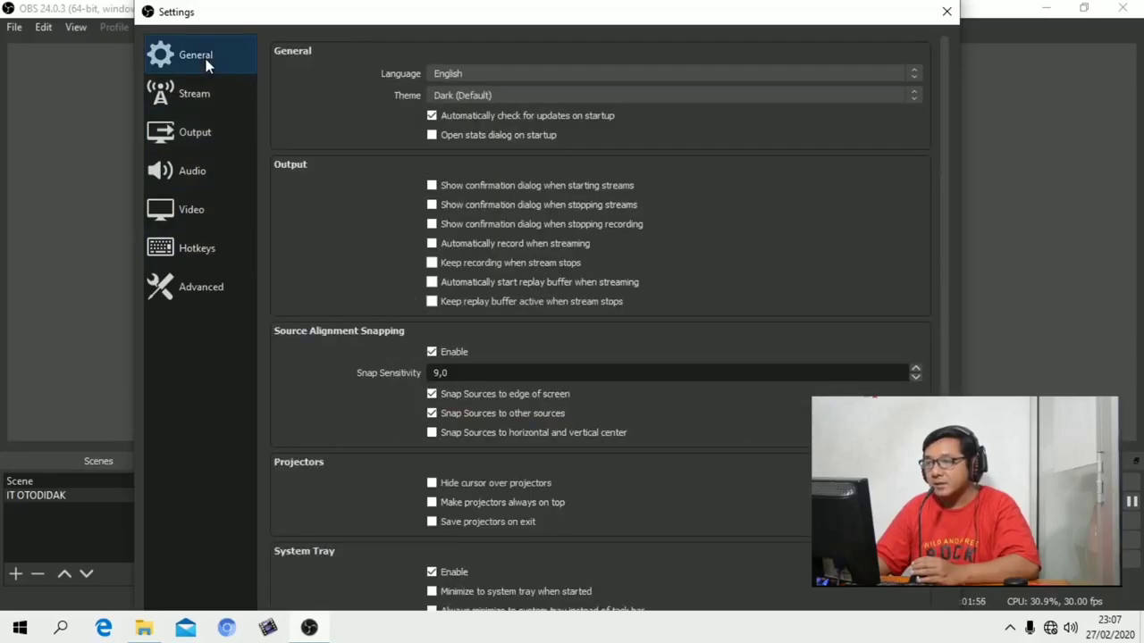
click(171, 211)
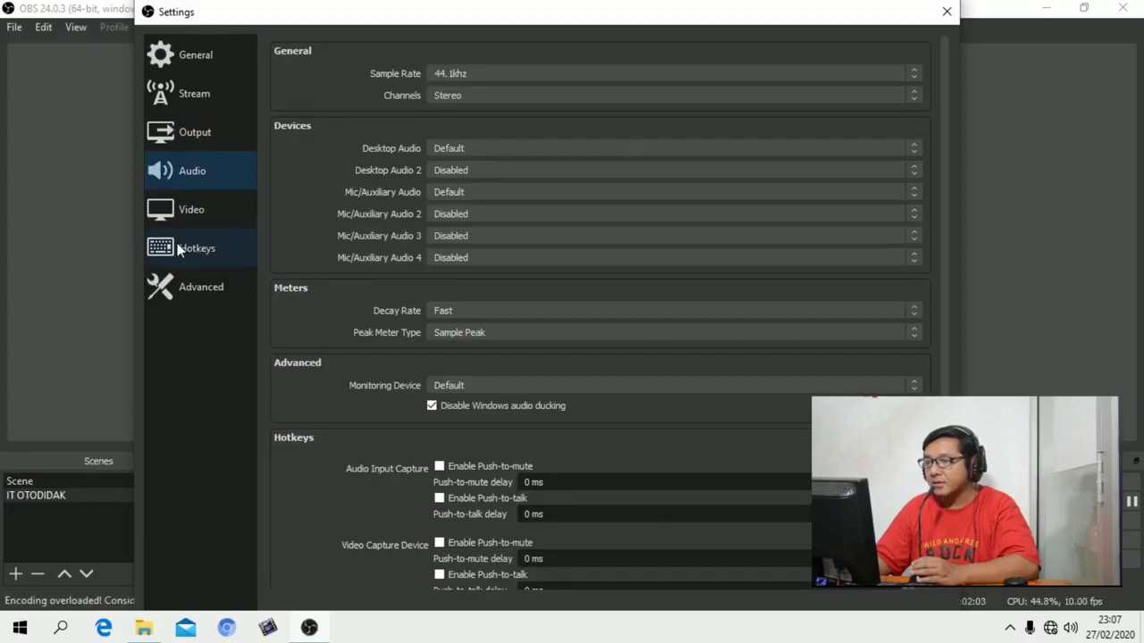
click(186, 213)
click(947, 13)
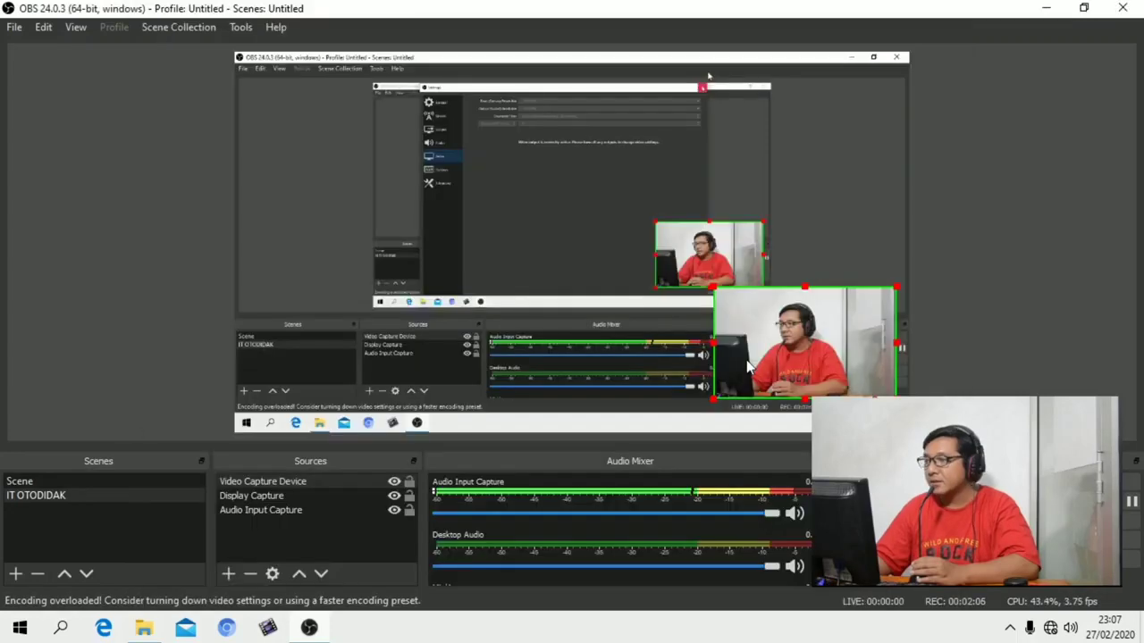